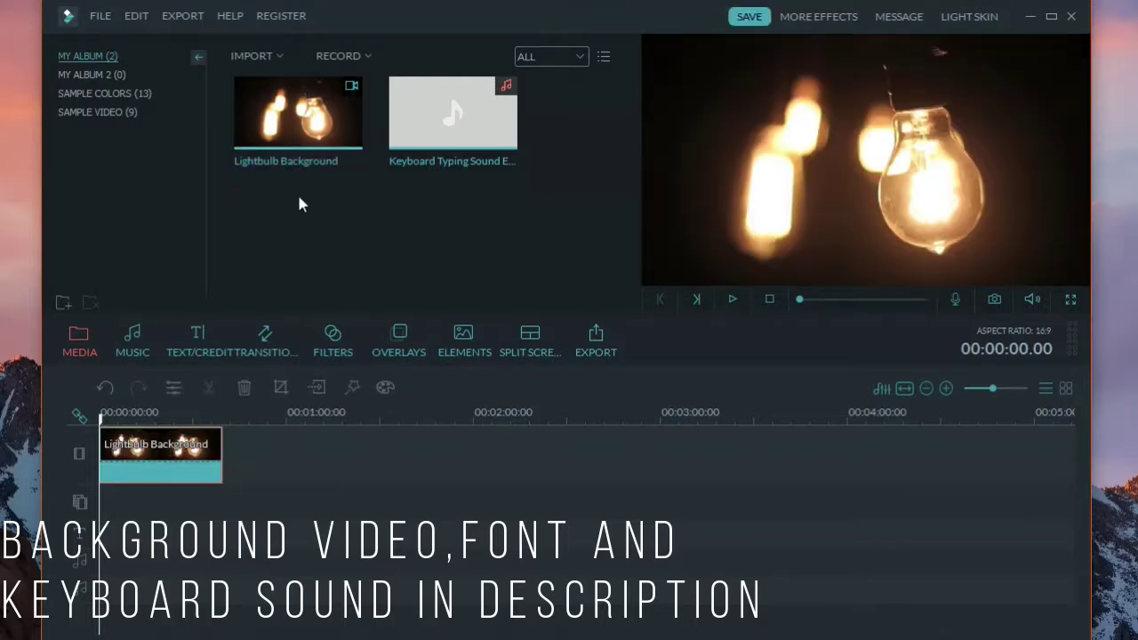
# Step: Place the keyboard typing sound at the start of the audio track and trim the Lightbulb Background clip to the sound's length
pyautogui.moveTo(430, 122); pyautogui.dragTo(103, 500)
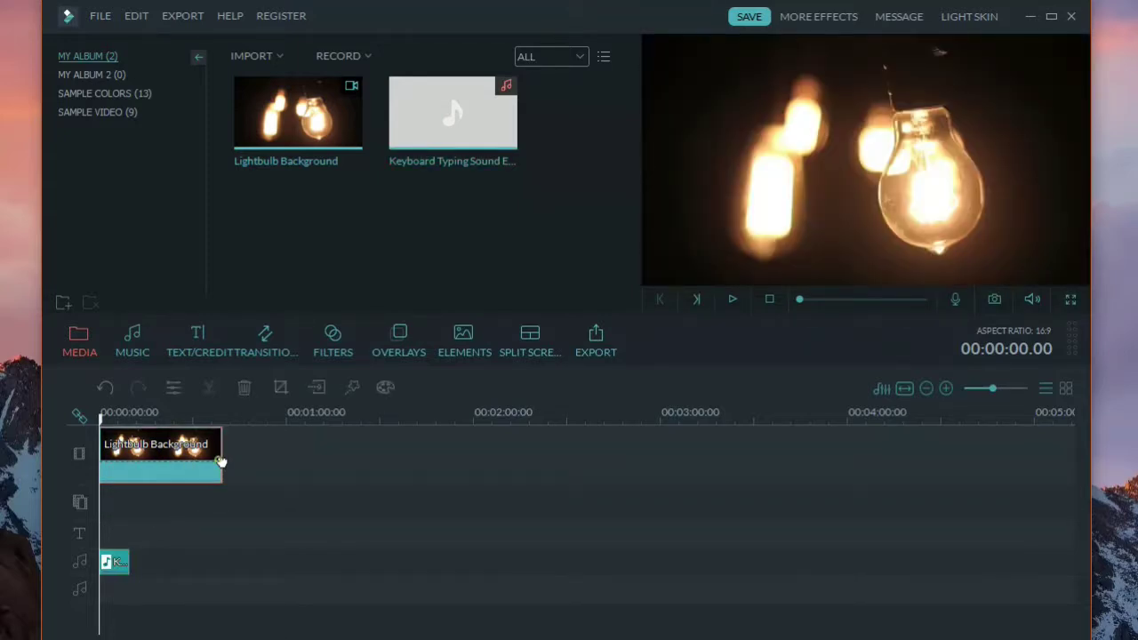
pyautogui.moveTo(220, 453); pyautogui.dragTo(137, 454)
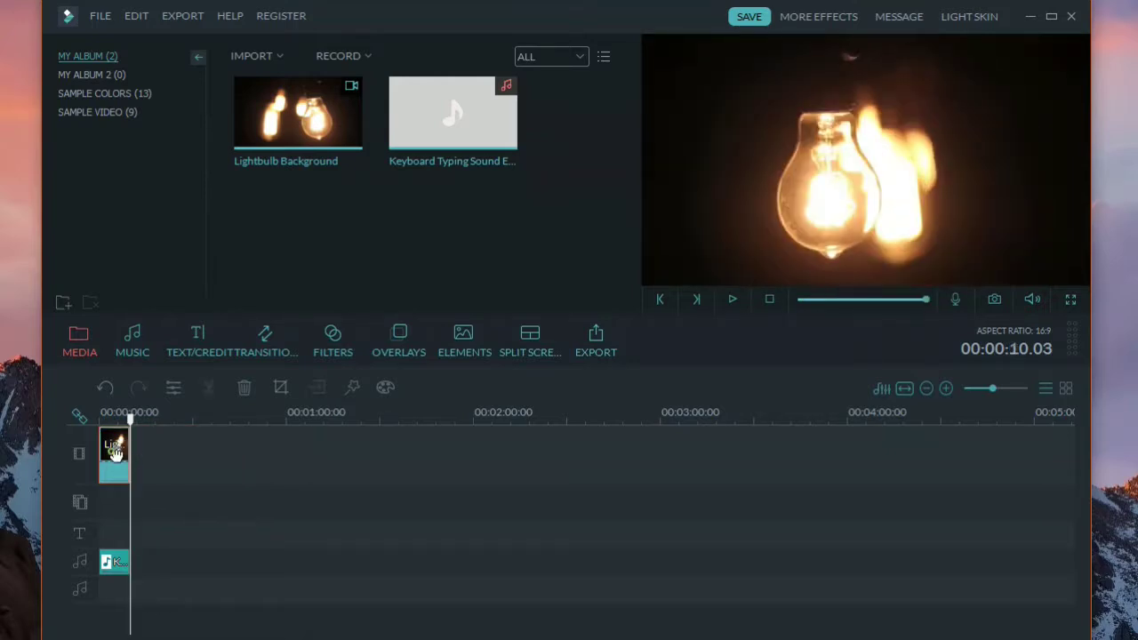
pyautogui.doubleClick(125, 446)
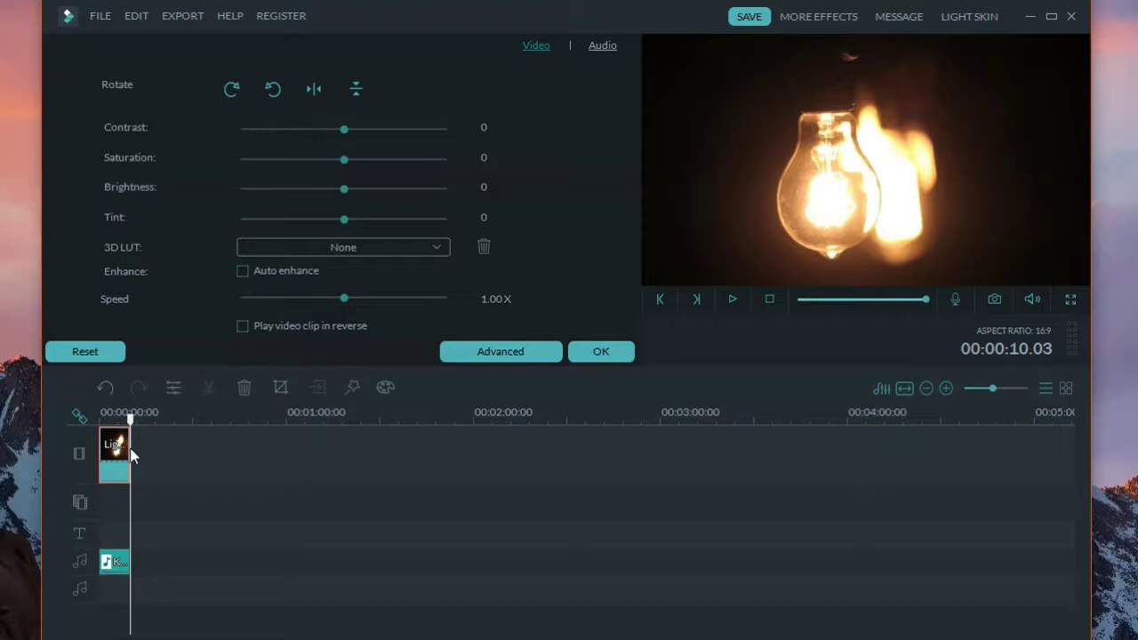
pyautogui.click(184, 492)
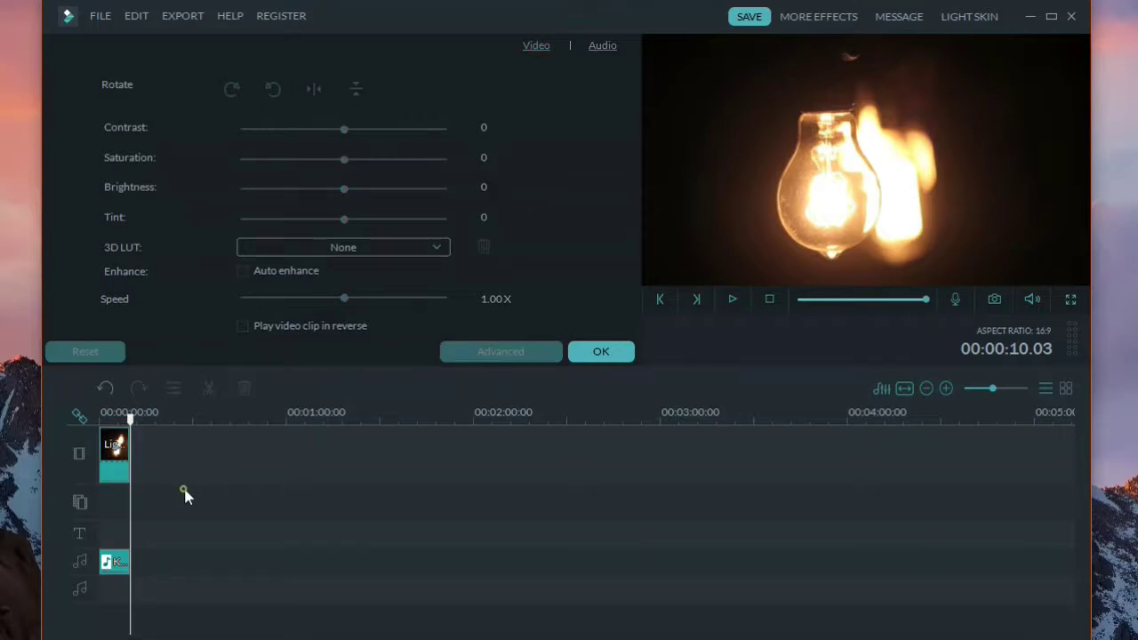
pyautogui.click(115, 463)
pyautogui.click(597, 352)
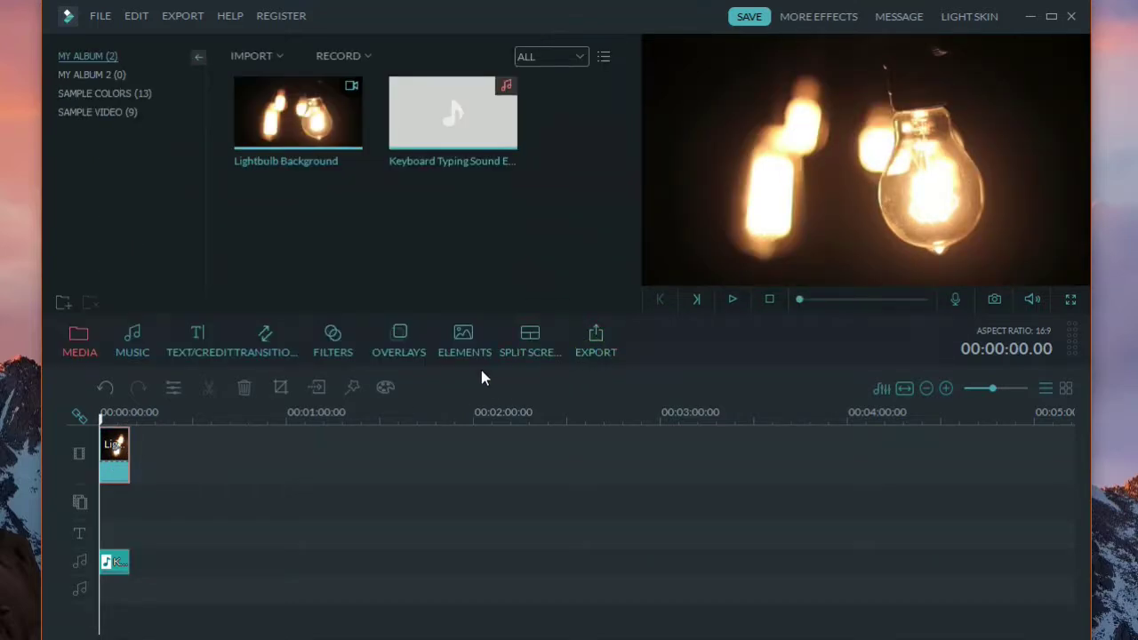
# Step: Add the Title 1 preset at the start of the text track and open it in the advanced text editor
pyautogui.click(196, 351)
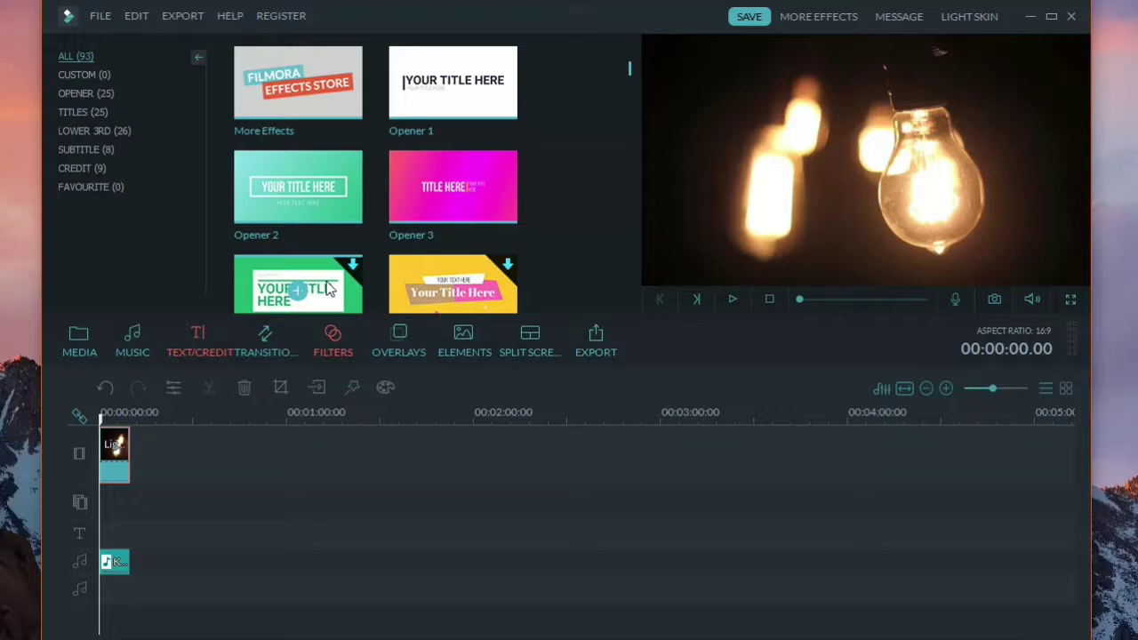
pyautogui.scroll(-3, 385, 225)
pyautogui.scroll(-8, 385, 225)
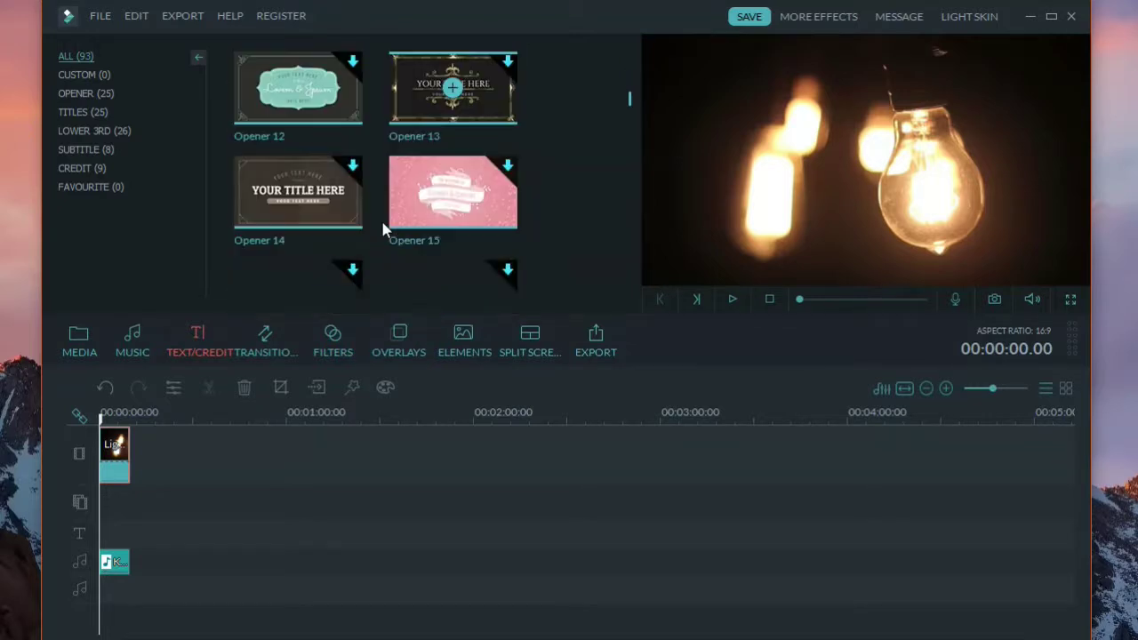
pyautogui.scroll(-6, 396, 240)
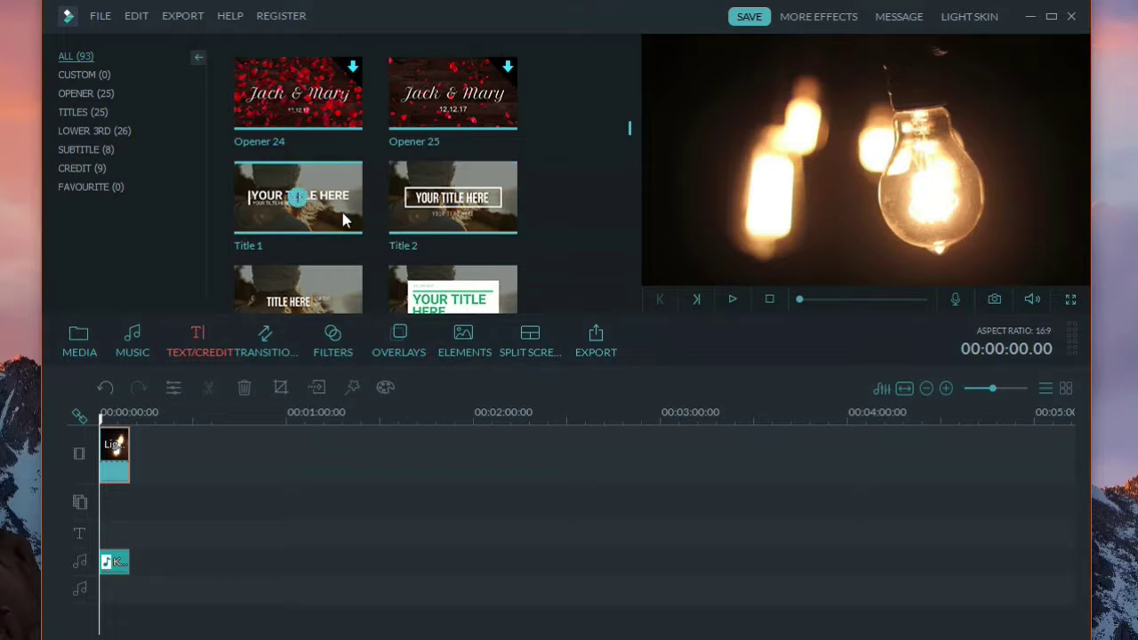
pyautogui.moveTo(330, 218); pyautogui.dragTo(108, 533)
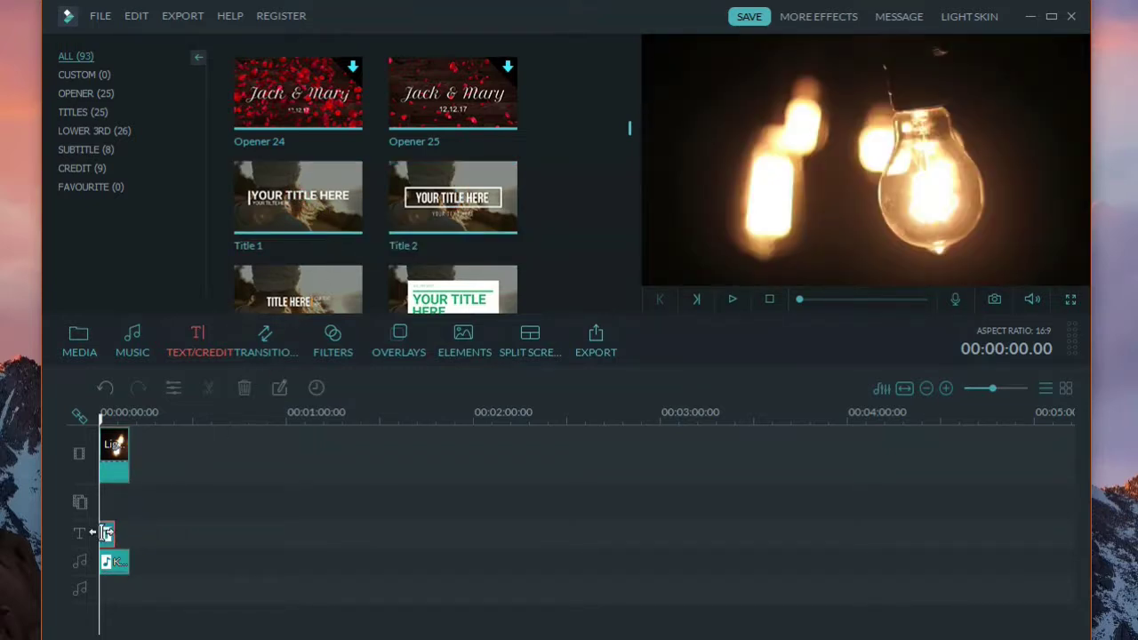
pyautogui.doubleClick(107, 534)
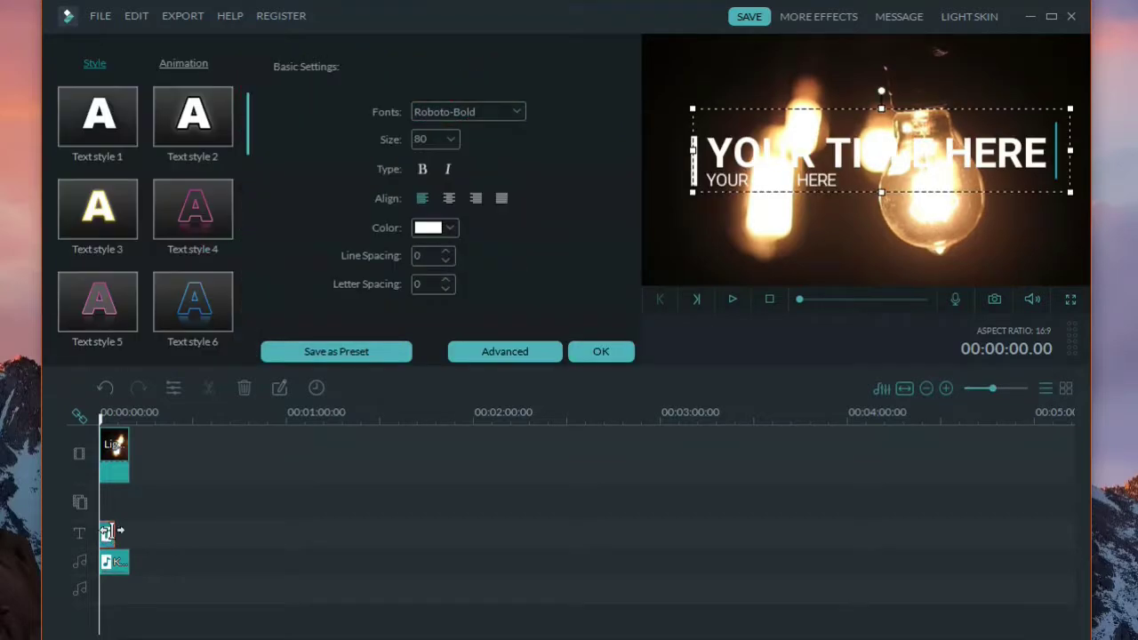
pyautogui.click(489, 348)
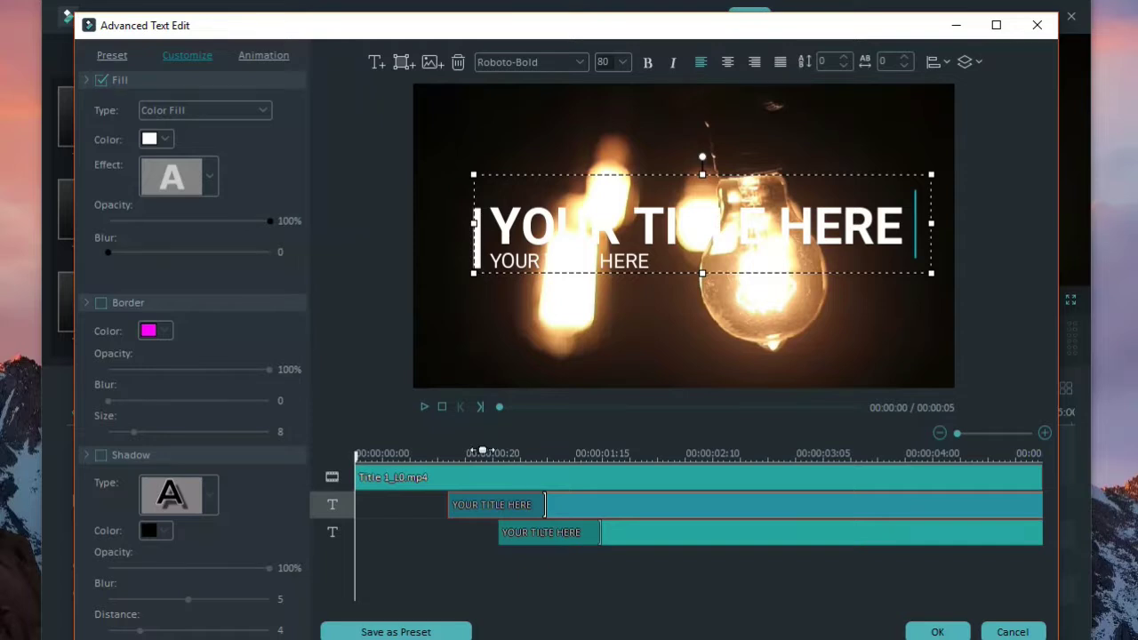
# Step: Delete the Title 1_L0.mp4 vertical bar layer and the smaller subtitle text layer from the title
pyautogui.click(480, 479)
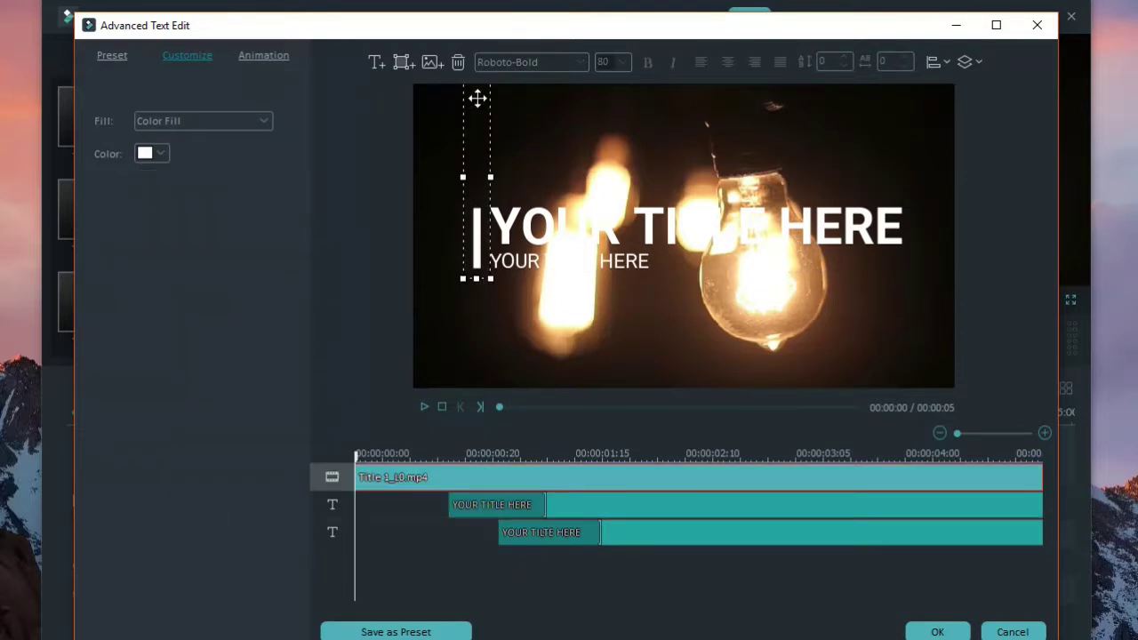
pyautogui.click(457, 63)
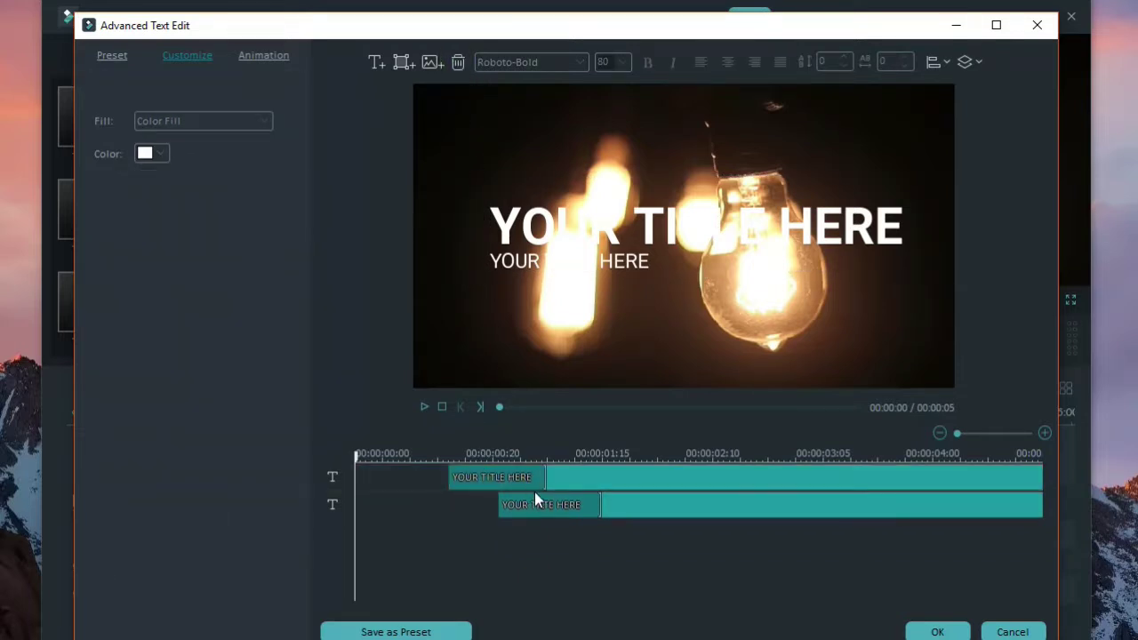
pyautogui.click(644, 508)
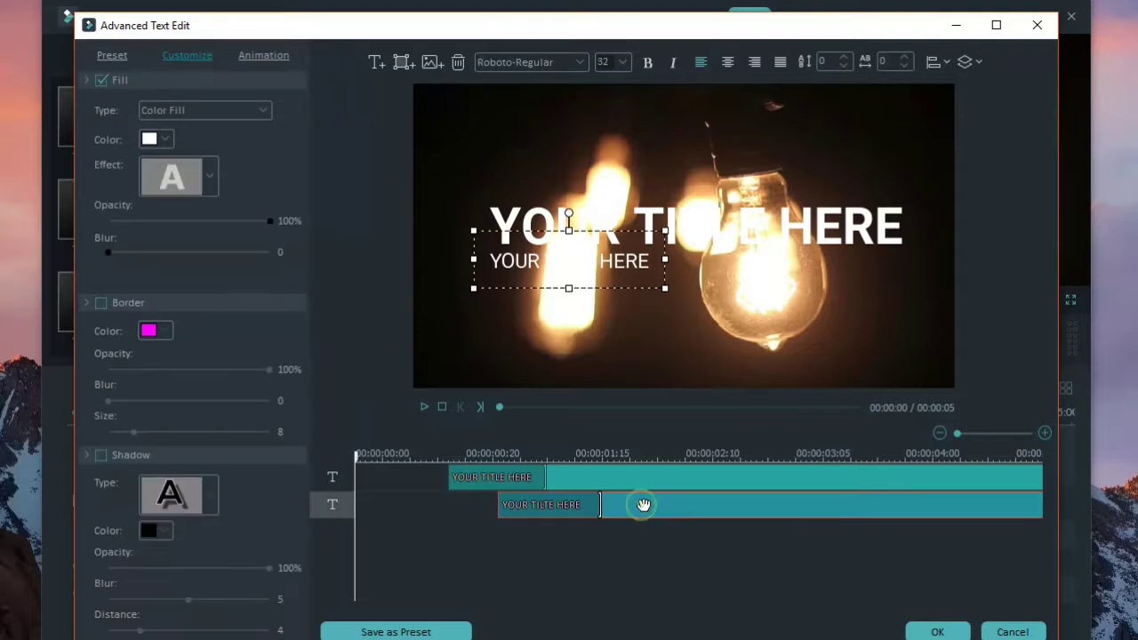
pyautogui.click(457, 63)
# Step: Replace the main title text with "TYPEWRITING EFFECT"
pyautogui.click(556, 227)
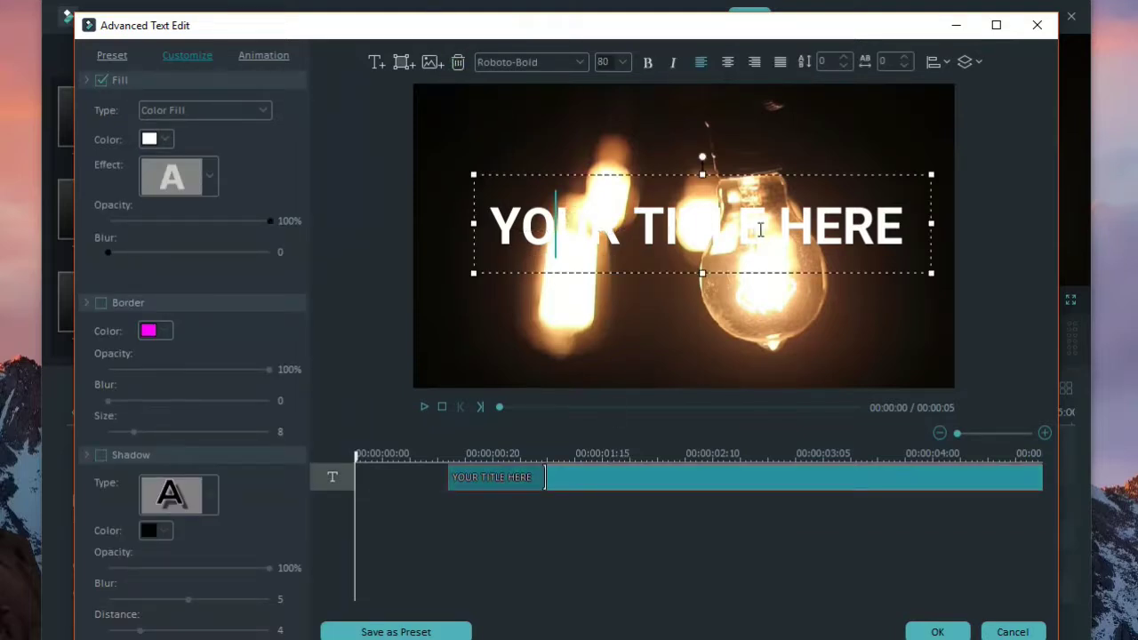
pyautogui.moveTo(932, 229); pyautogui.dragTo(265, 213)
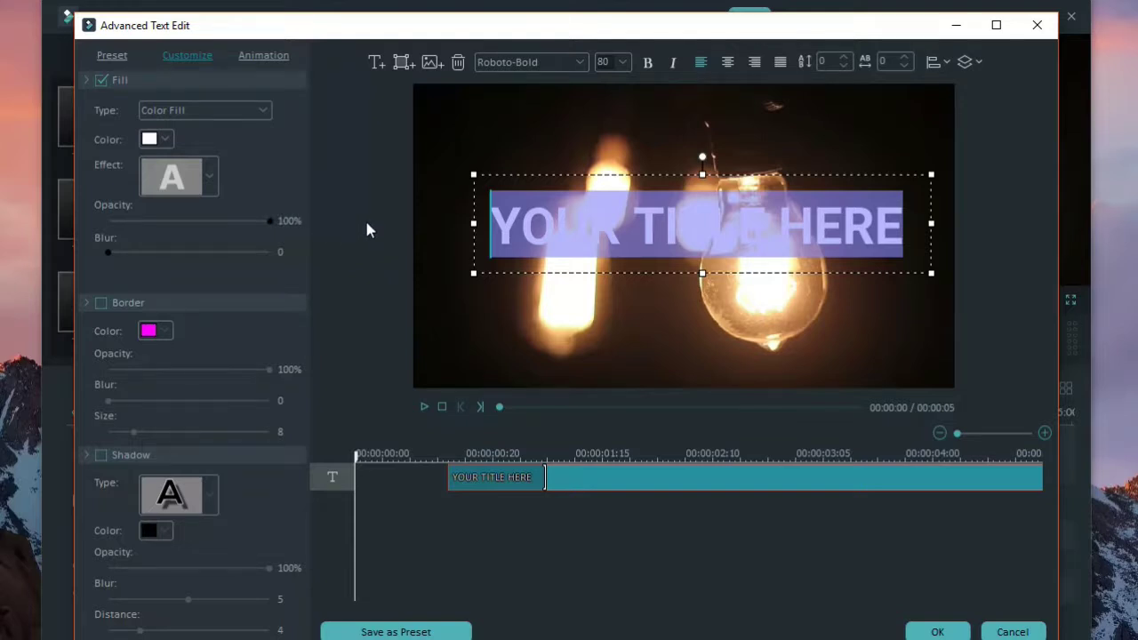
pyautogui.write('T')
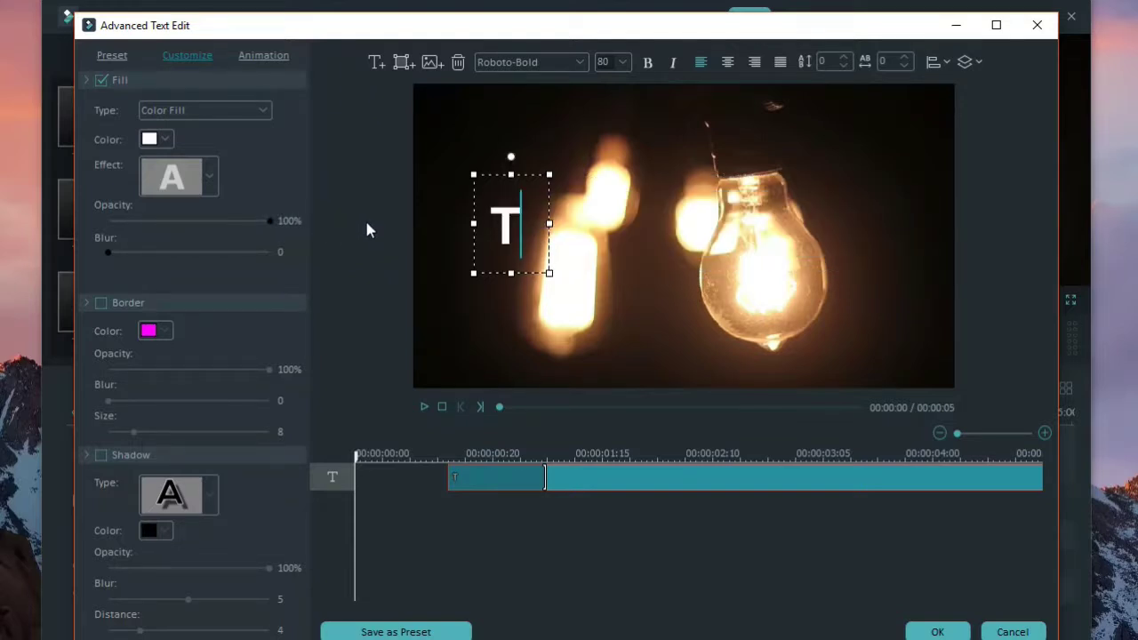
pyautogui.write('YPE')
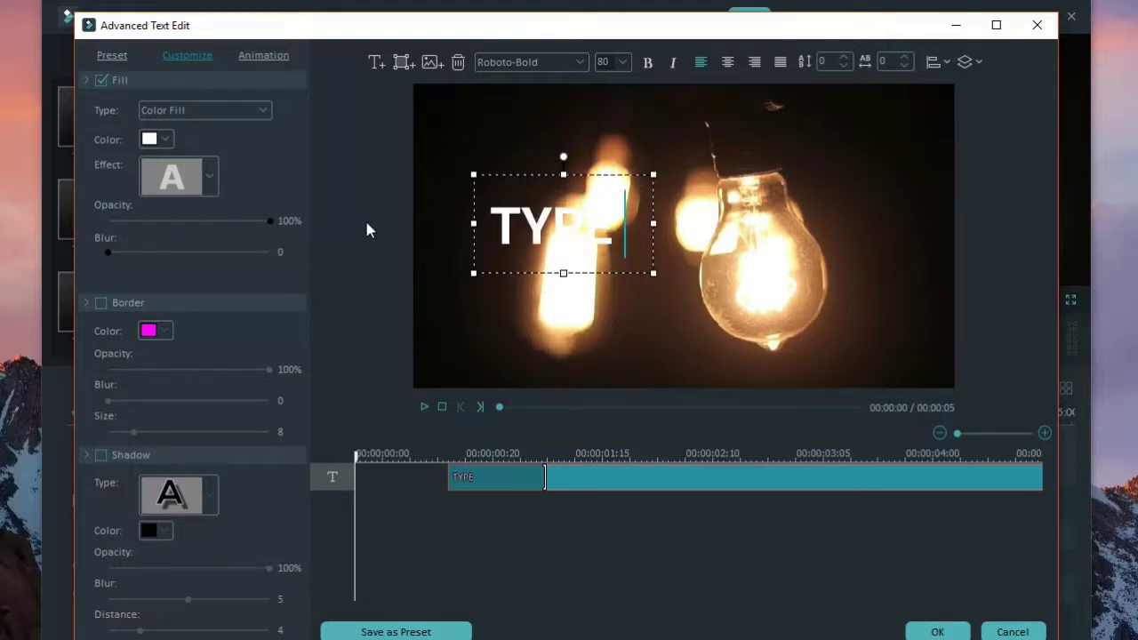
pyautogui.press('BackSpace')
pyautogui.write('WR')
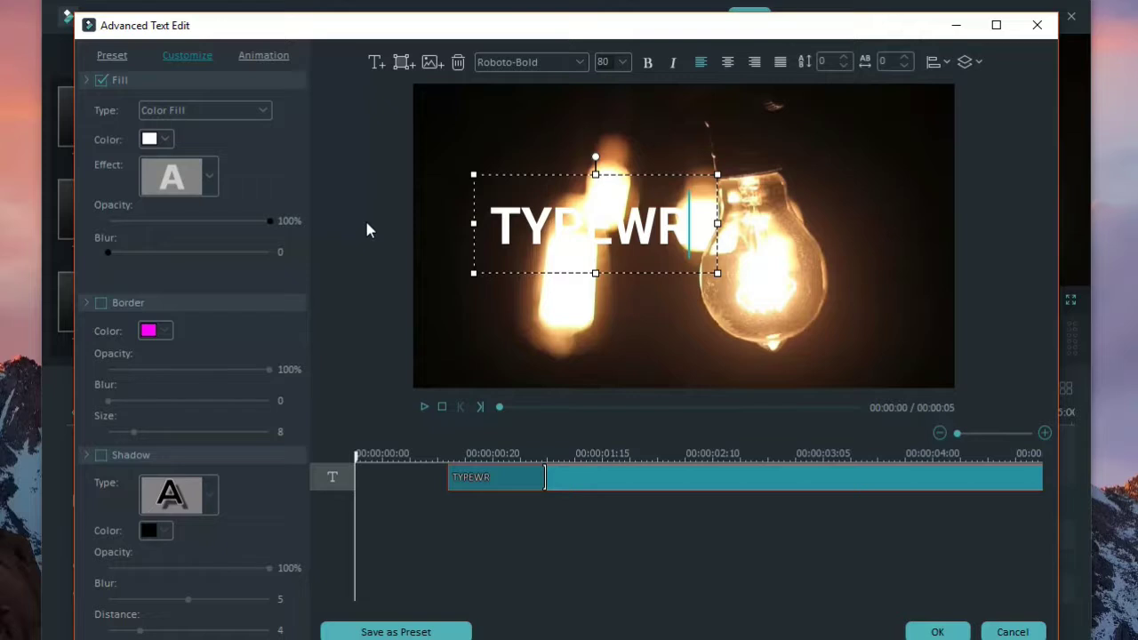
pyautogui.write('ITING ')
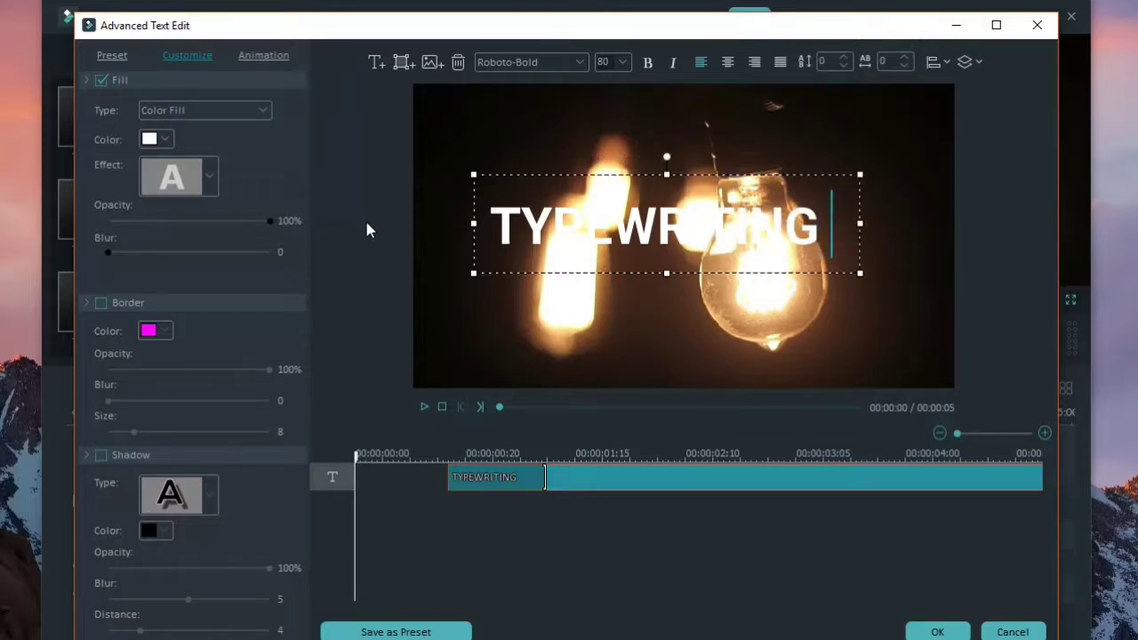
pyautogui.write('EFFECT')
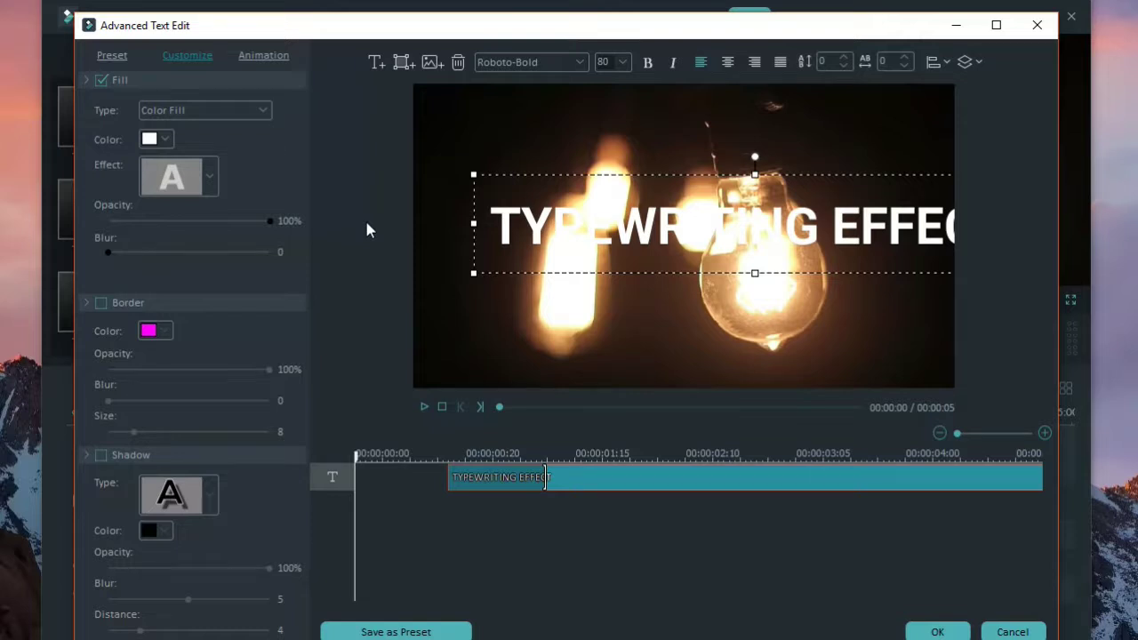
# Step: Set the title's font size to 68 and move the text box to the centre of the frame
pyautogui.hotkey('ctrl', 'a')
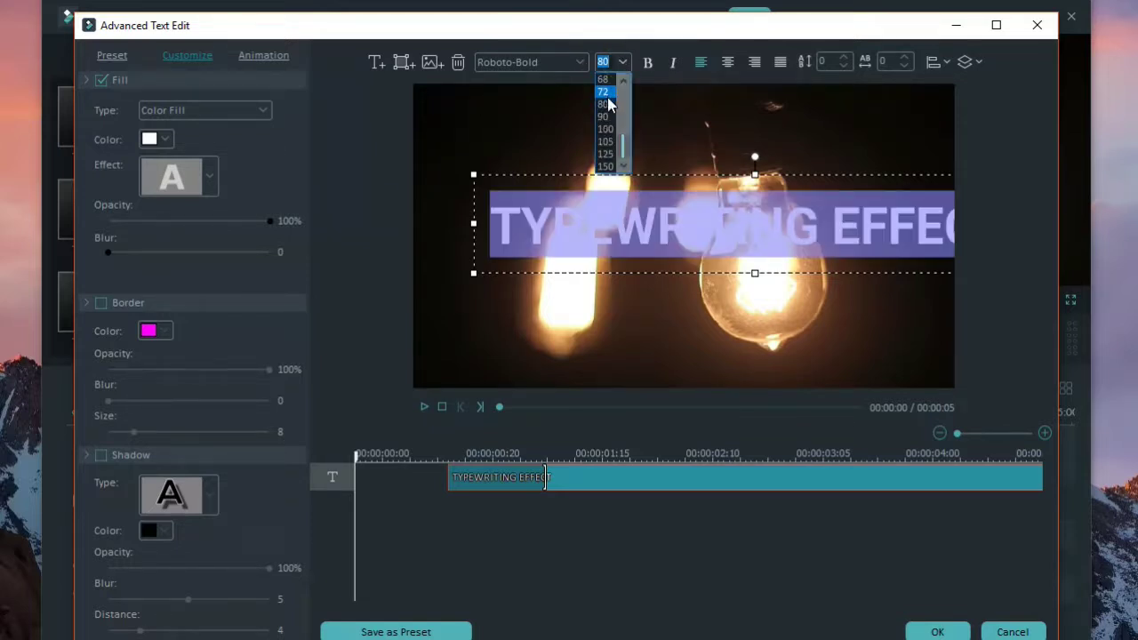
pyautogui.click(606, 95)
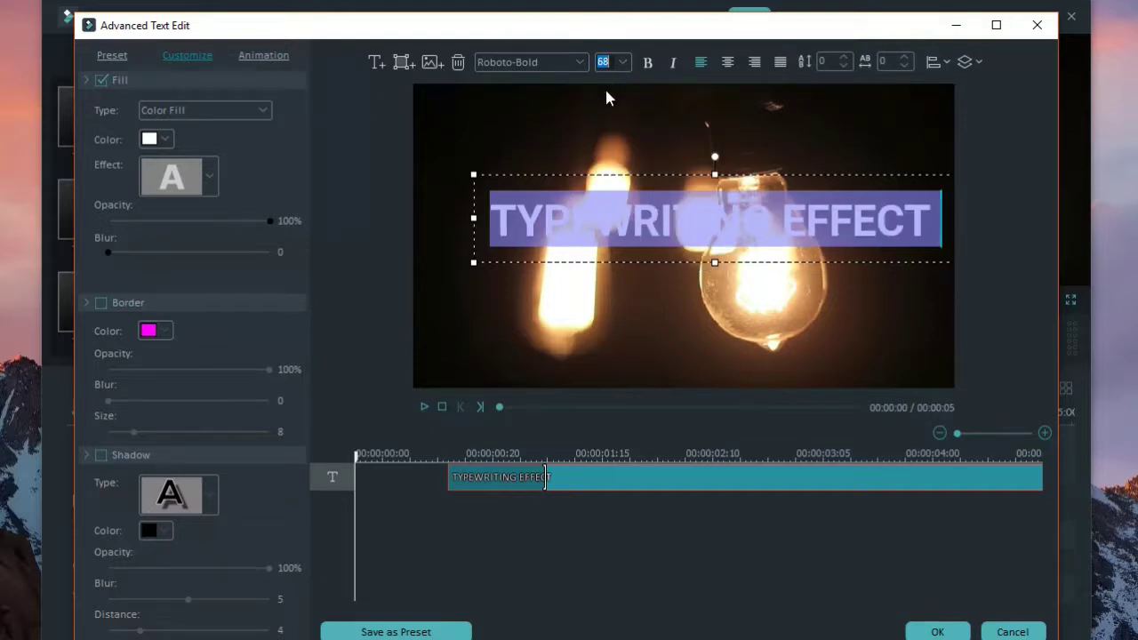
pyautogui.click(719, 171)
pyautogui.moveTo(718, 169); pyautogui.dragTo(694, 191)
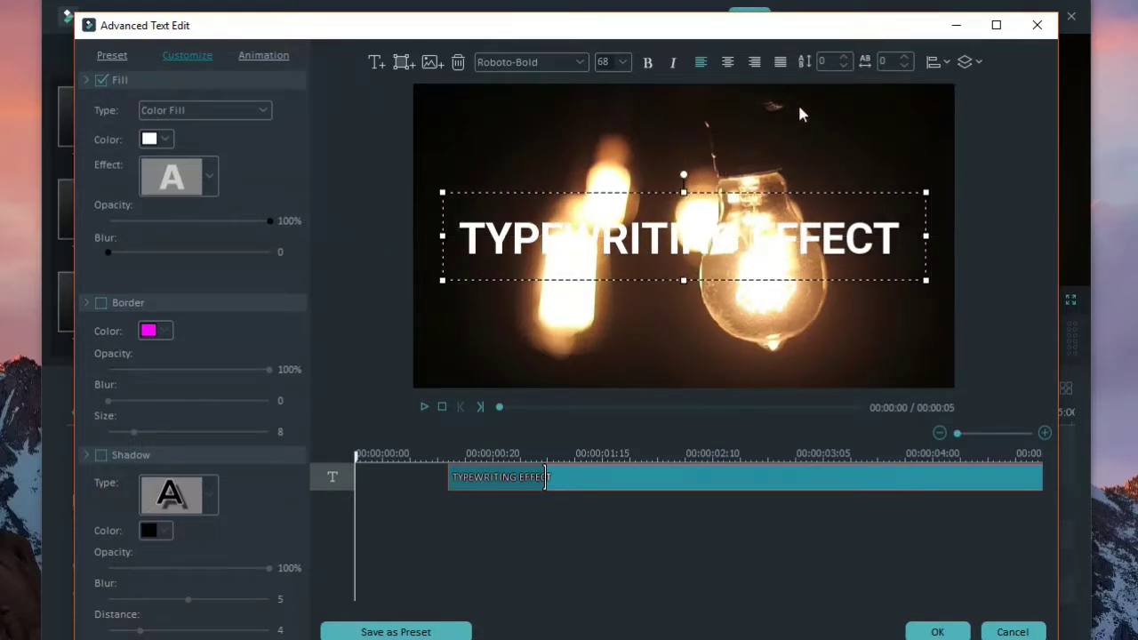
# Step: Change the font of the whole title text to Traveling _Typewriter and deselect the text box
pyautogui.doubleClick(633, 219)
pyautogui.hotkey('ctrl', 'a')
pyautogui.click(586, 66)
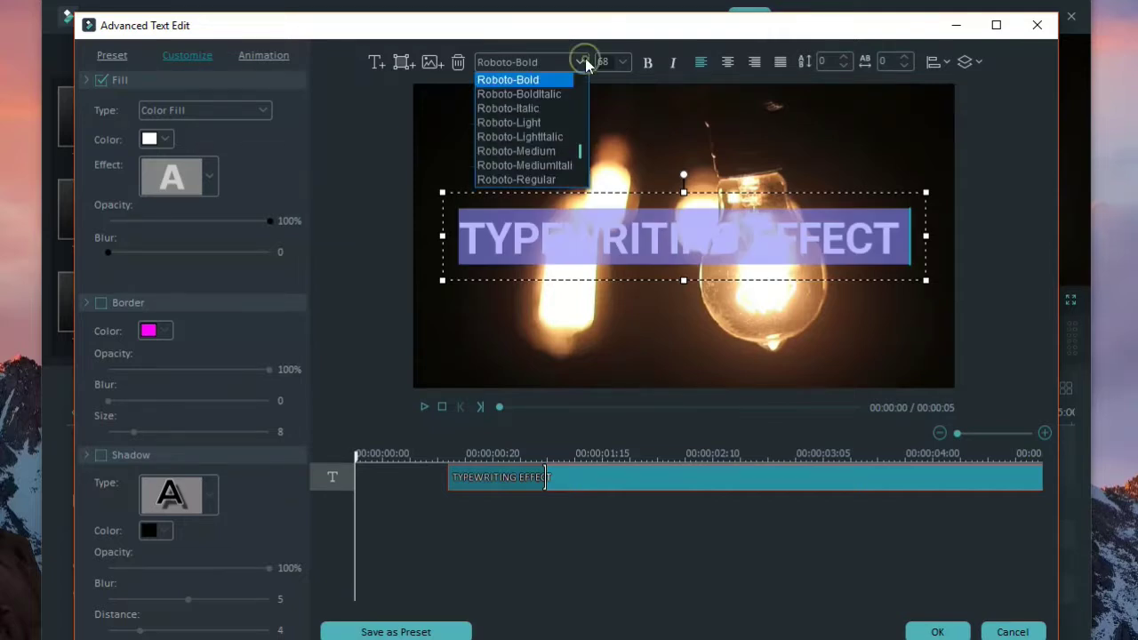
pyautogui.scroll(-1, 556, 102)
pyautogui.scroll(-3, 552, 91)
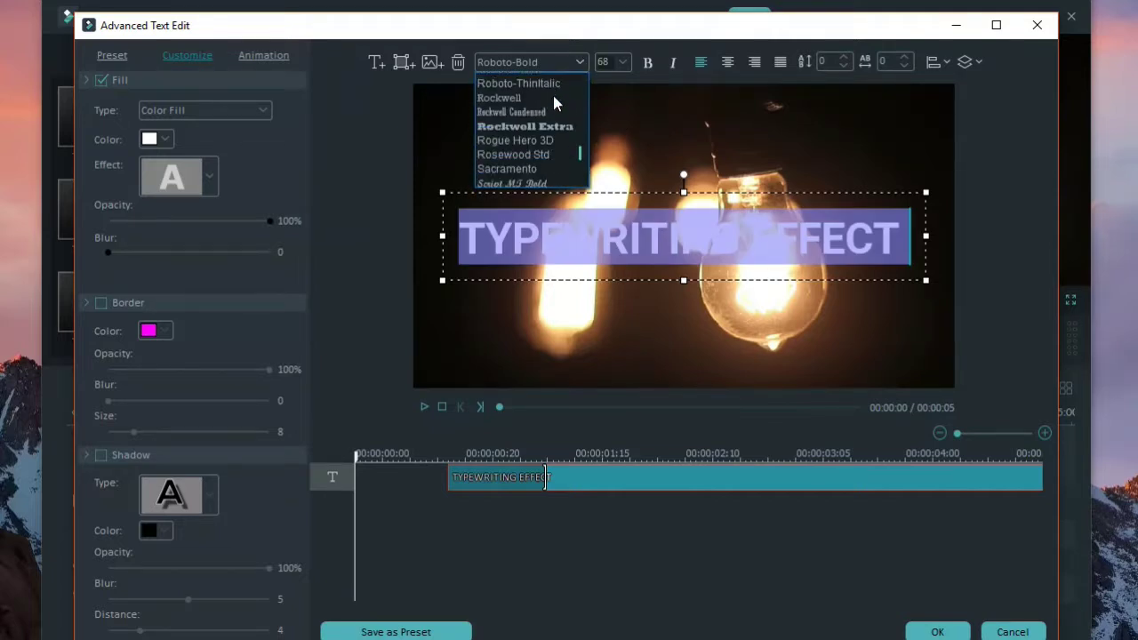
pyautogui.scroll(-1, 552, 128)
pyautogui.scroll(6, 552, 131)
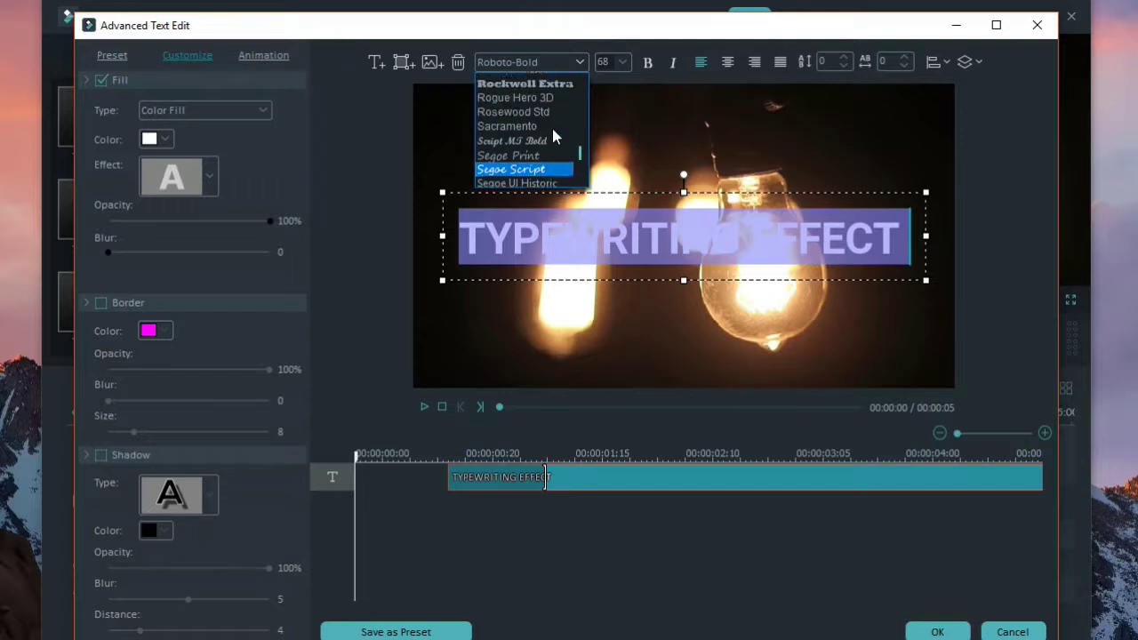
pyautogui.scroll(10, 546, 123)
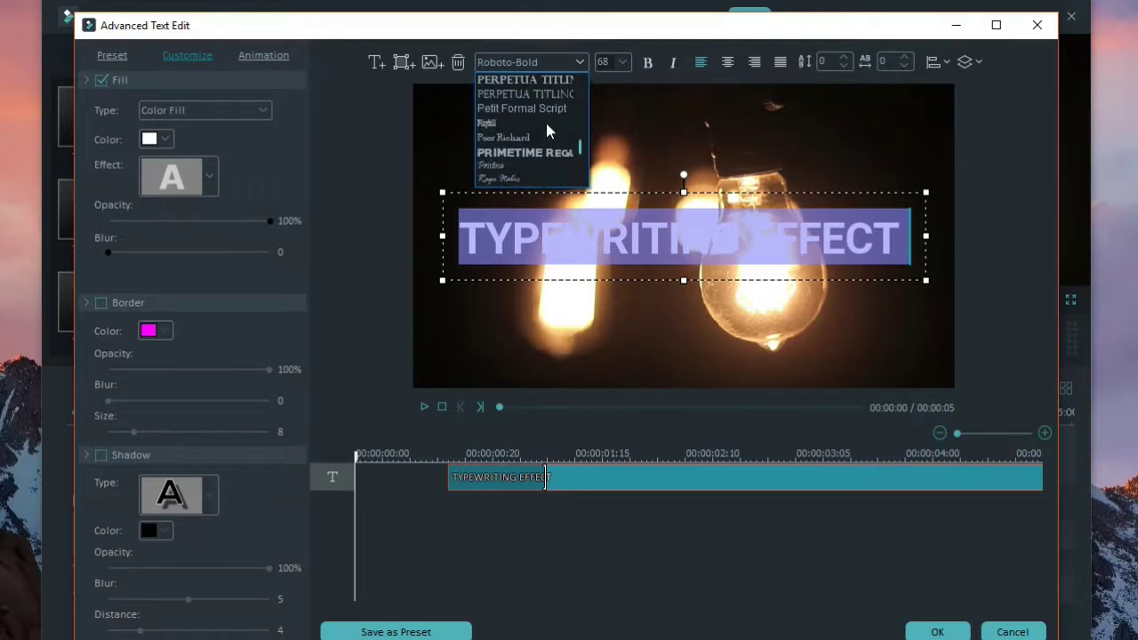
pyautogui.scroll(-1, 546, 123)
pyautogui.scroll(-3, 543, 124)
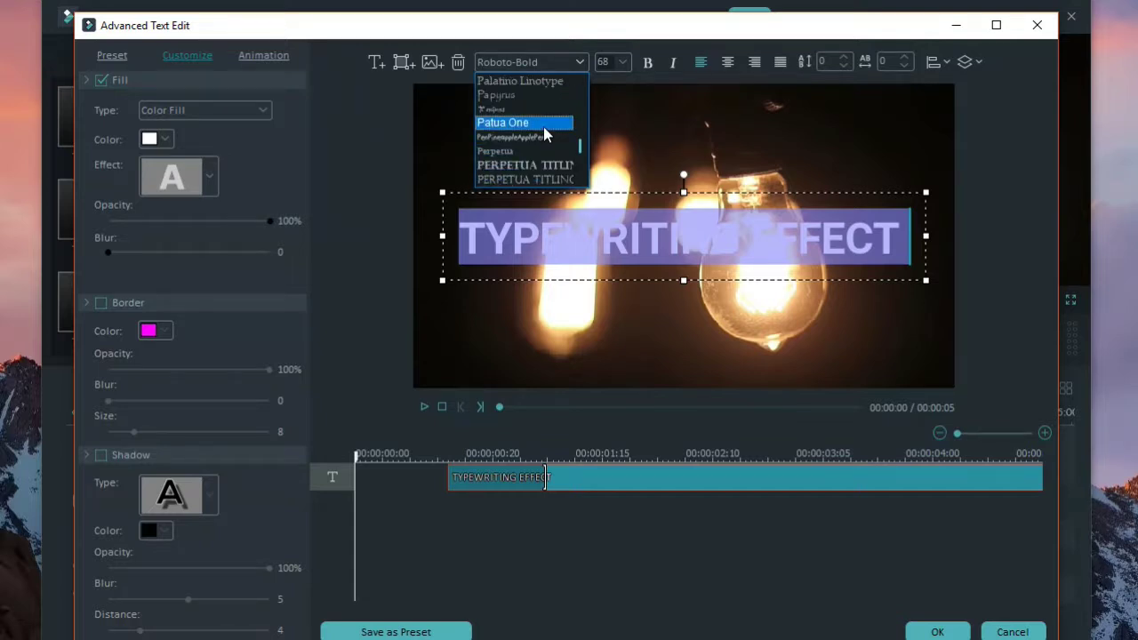
pyautogui.scroll(-8, 543, 126)
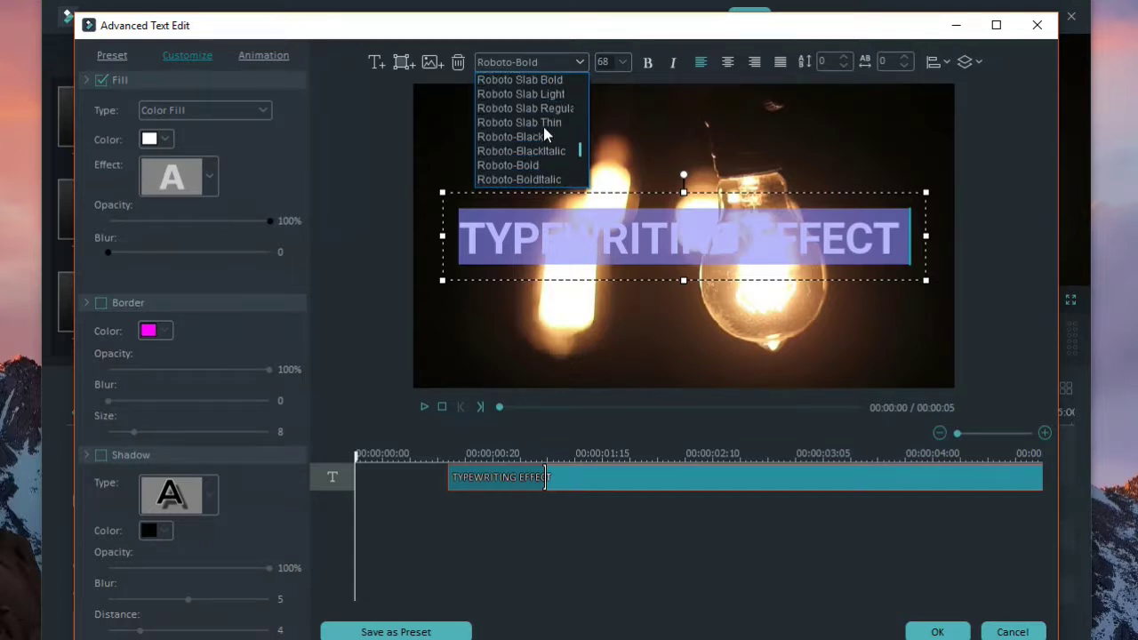
pyautogui.scroll(8, 544, 127)
pyautogui.scroll(12, 542, 125)
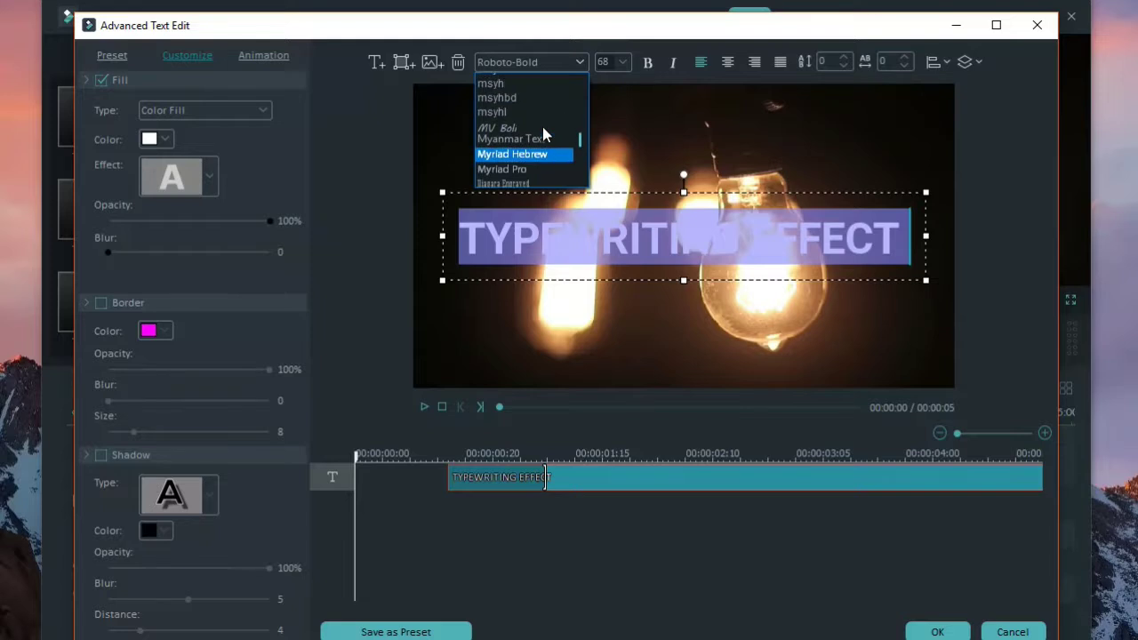
pyautogui.moveTo(584, 138); pyautogui.dragTo(582, 163)
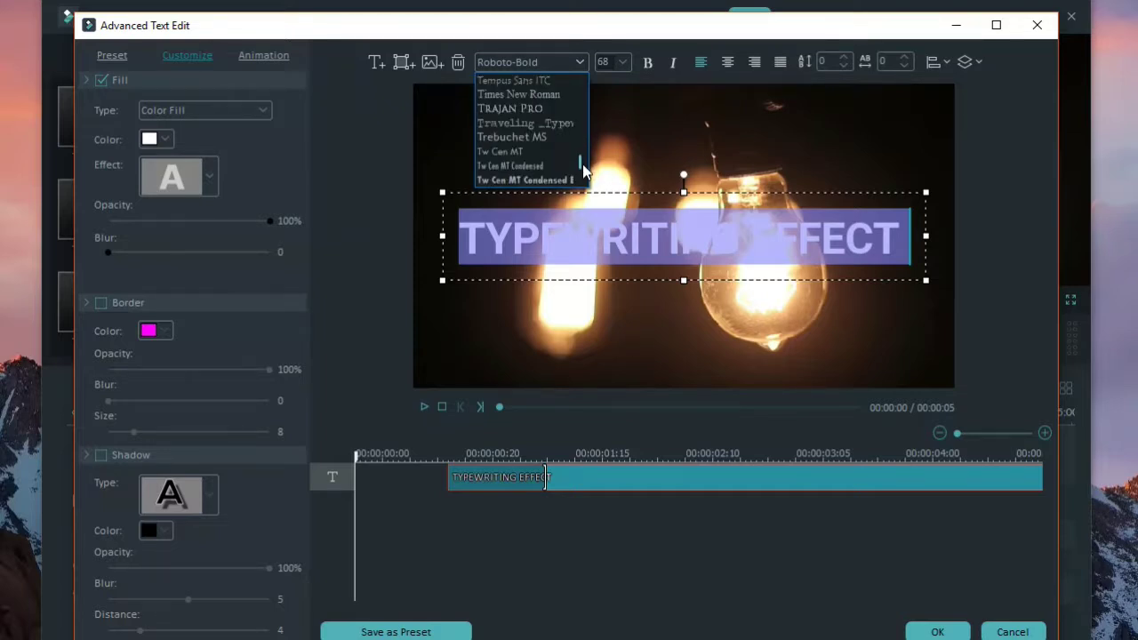
pyautogui.click(542, 126)
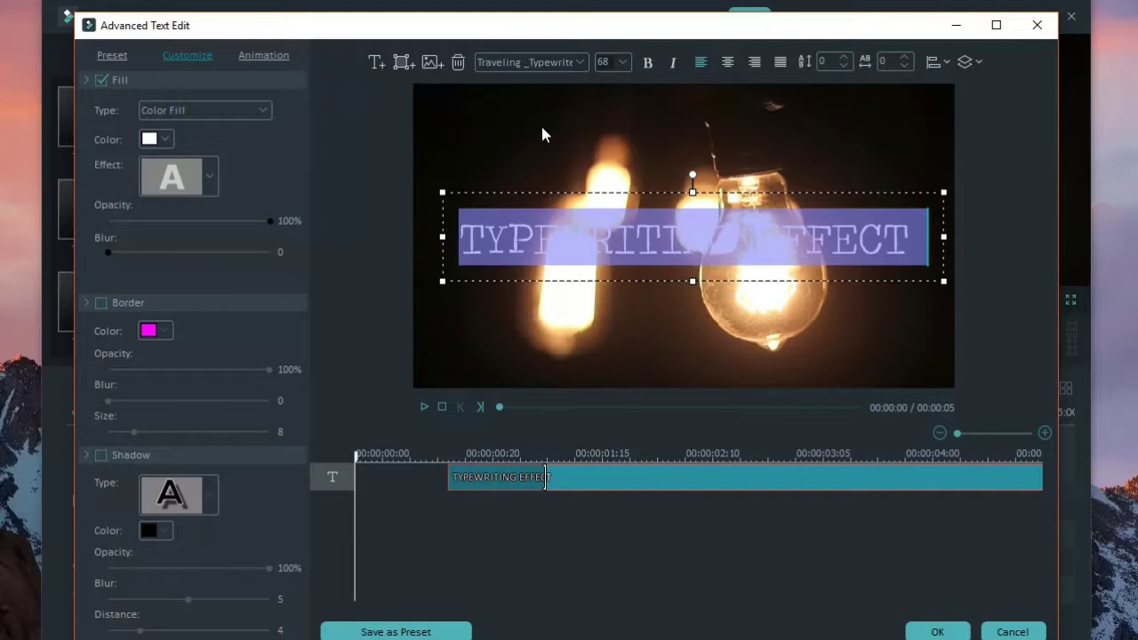
pyautogui.click(500, 162)
pyautogui.click(539, 218)
pyautogui.click(450, 148)
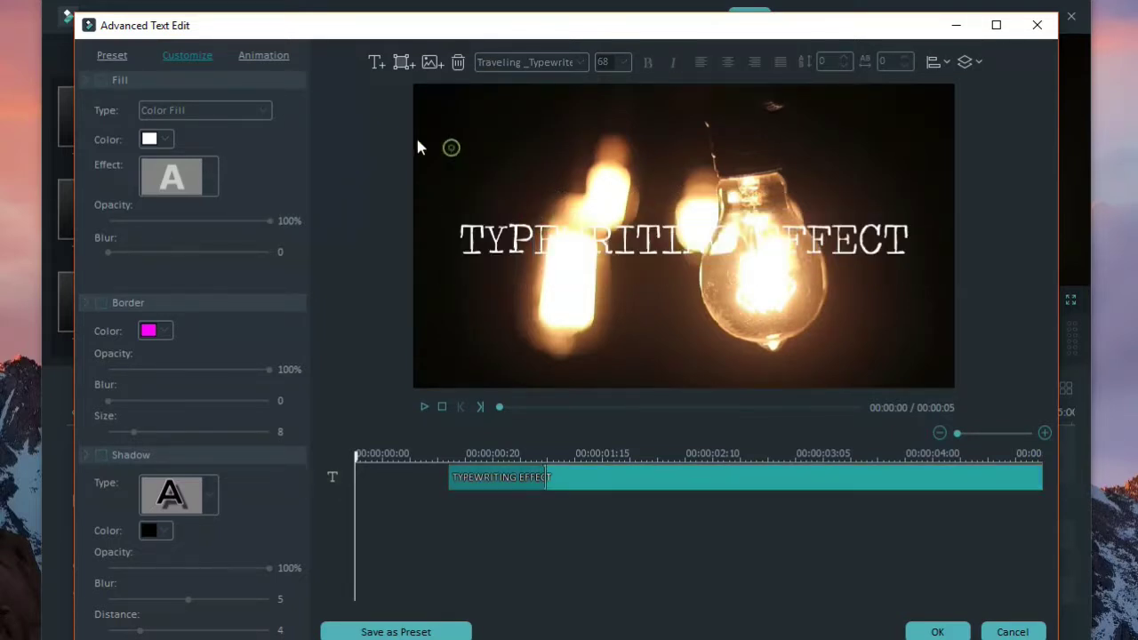
# Step: Apply the Type Writer animation to the "TYPEWRITING EFFECT" title text
pyautogui.click(248, 61)
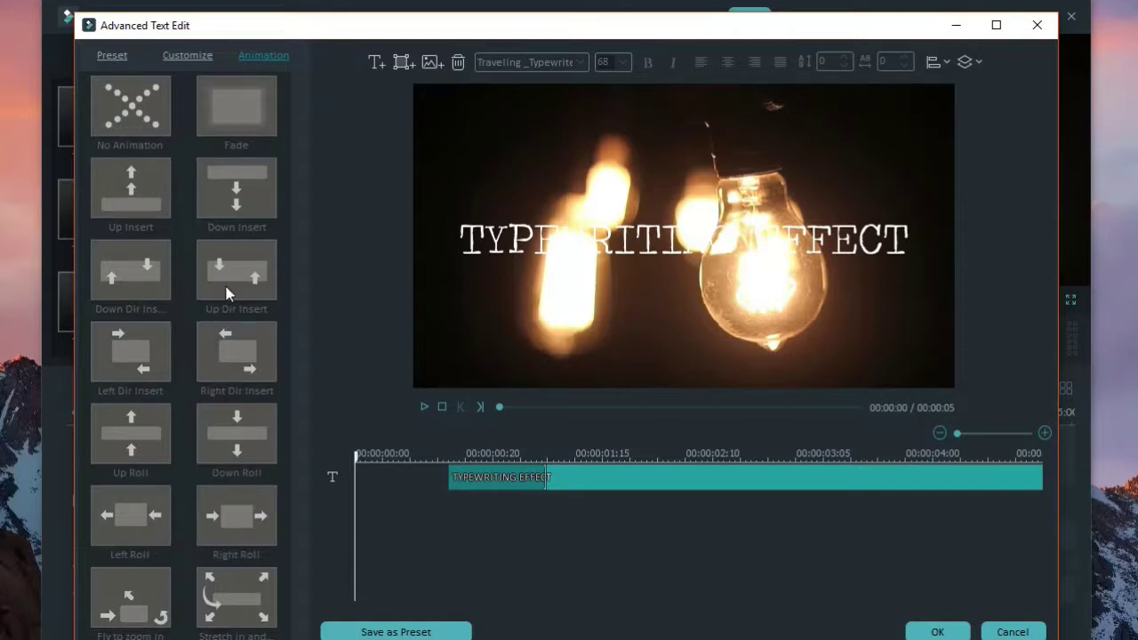
pyautogui.click(526, 246)
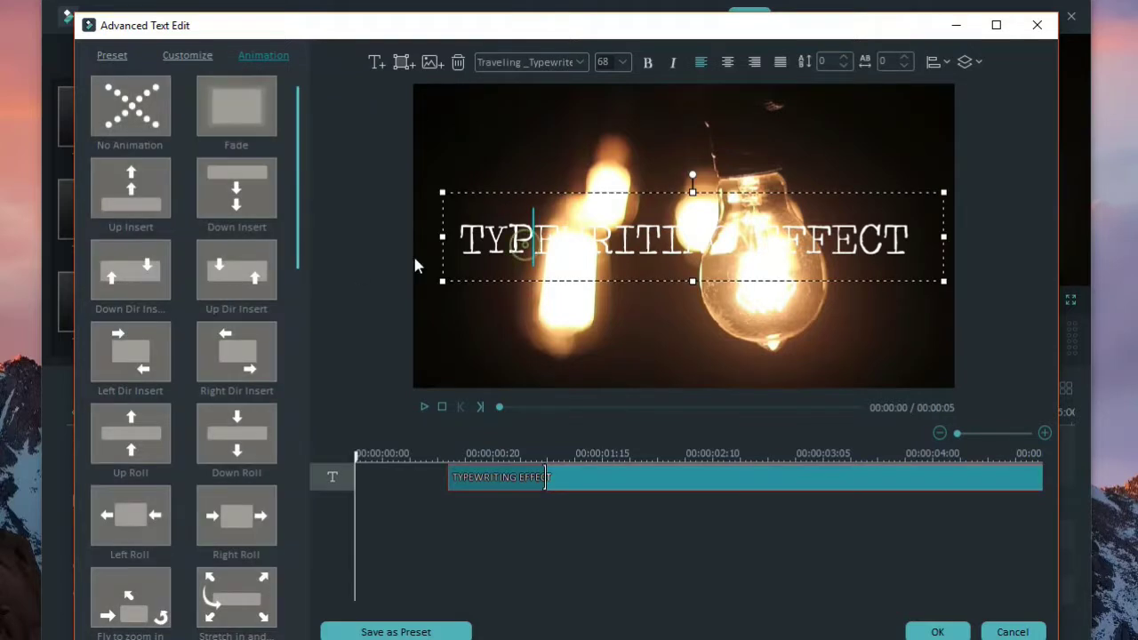
pyautogui.moveTo(297, 222); pyautogui.dragTo(280, 521)
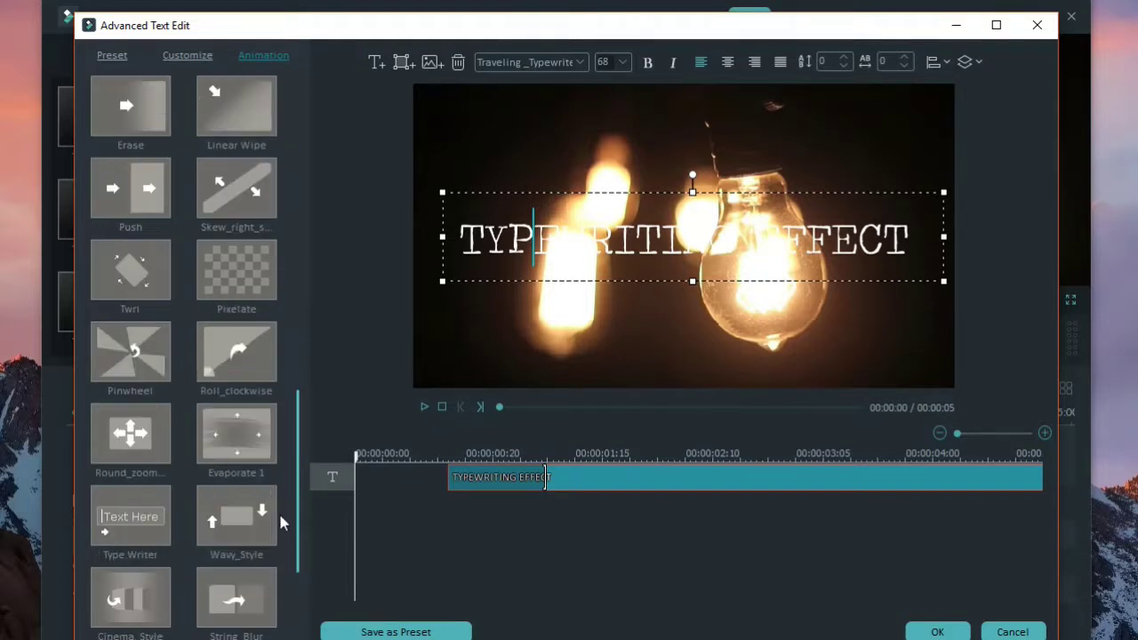
pyautogui.click(113, 528)
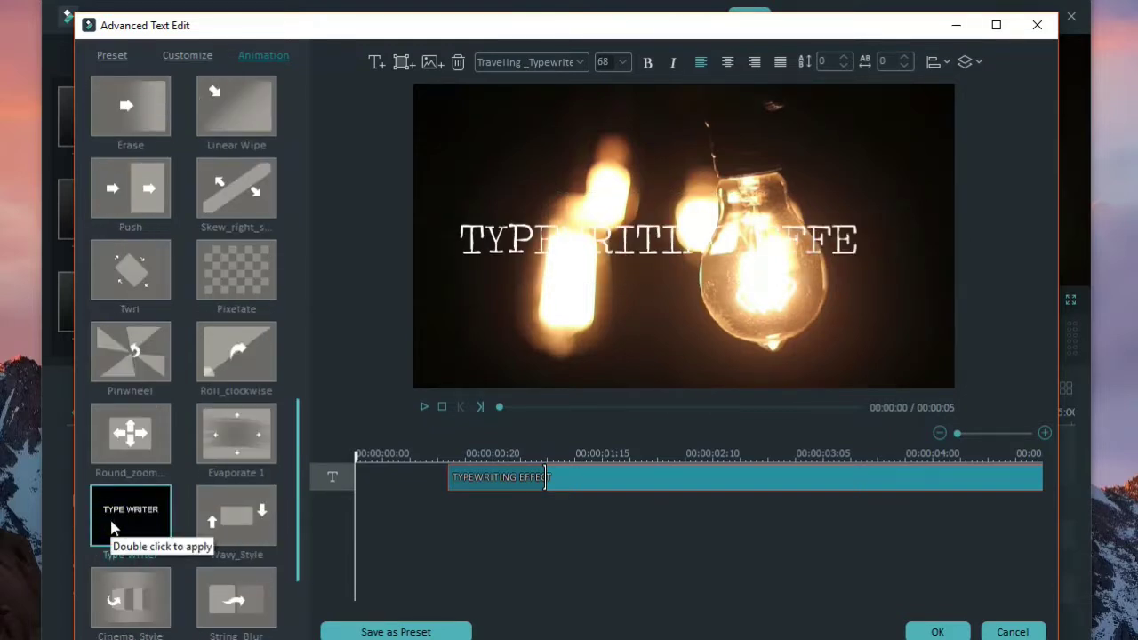
# Step: Lengthen the title's Type Writer animation to end at about the 3-second mark and play it from the start
pyautogui.moveTo(545, 478); pyautogui.dragTo(781, 506)
pyautogui.click(613, 477)
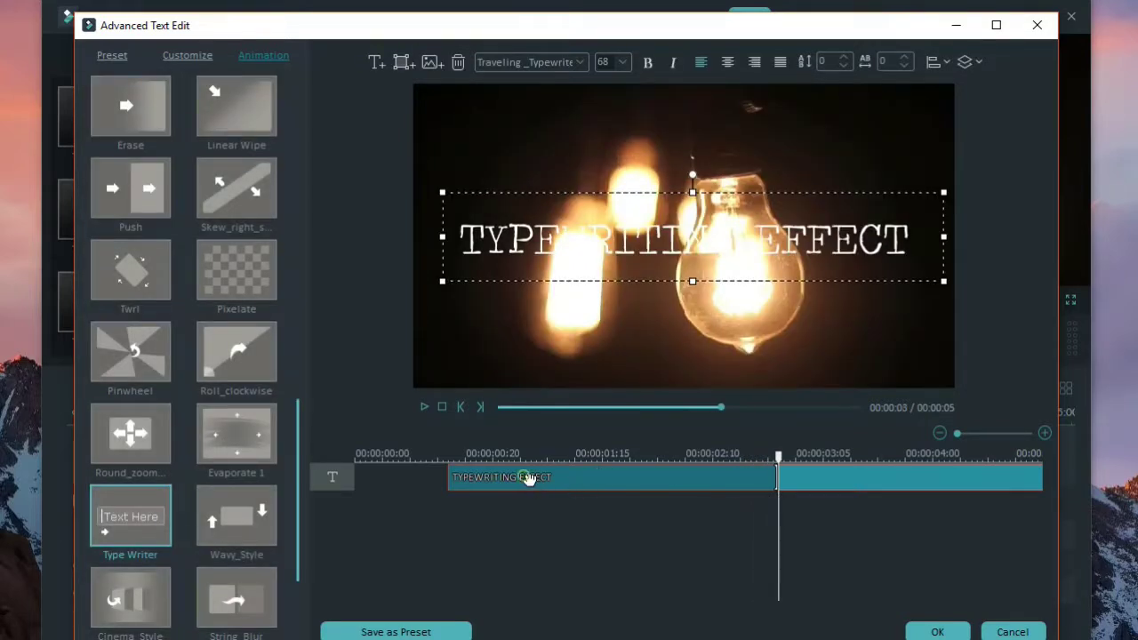
pyautogui.click(529, 535)
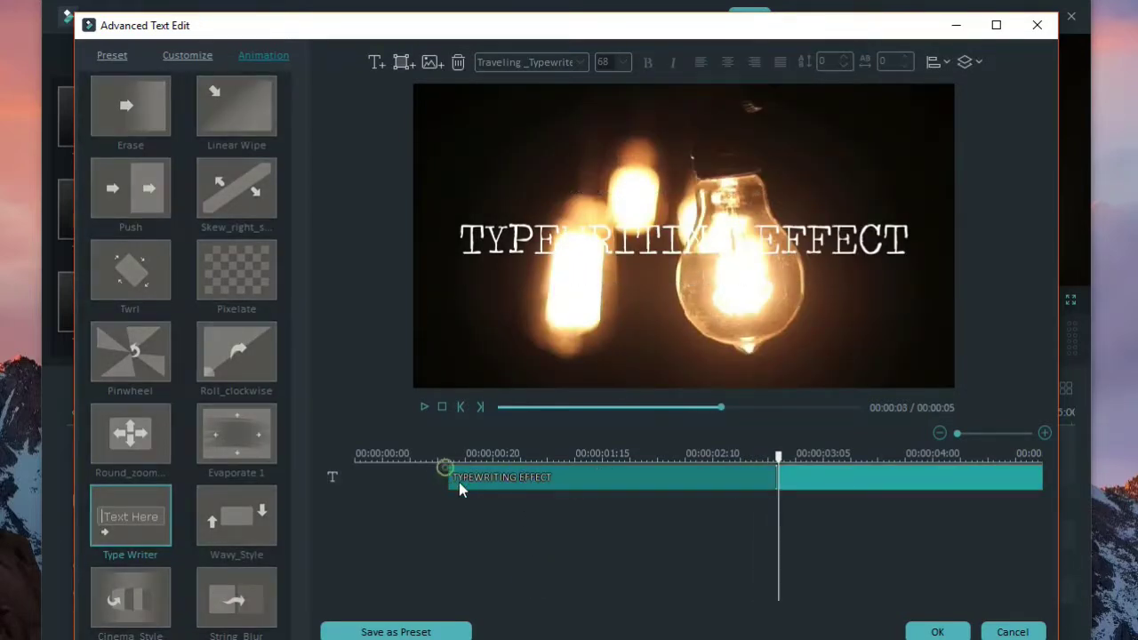
pyautogui.moveTo(635, 407); pyautogui.dragTo(455, 415)
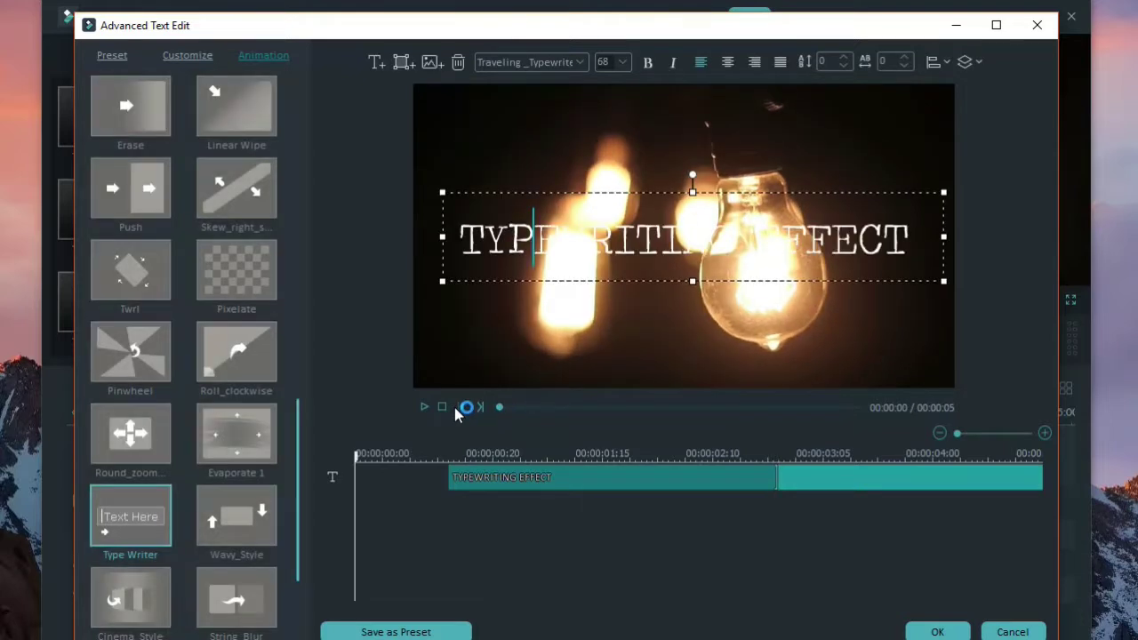
pyautogui.press('space')
# Step: Extend the title layer's start to the beginning of the timeline, preview the animation and confirm the advanced text edit
pyautogui.click(788, 486)
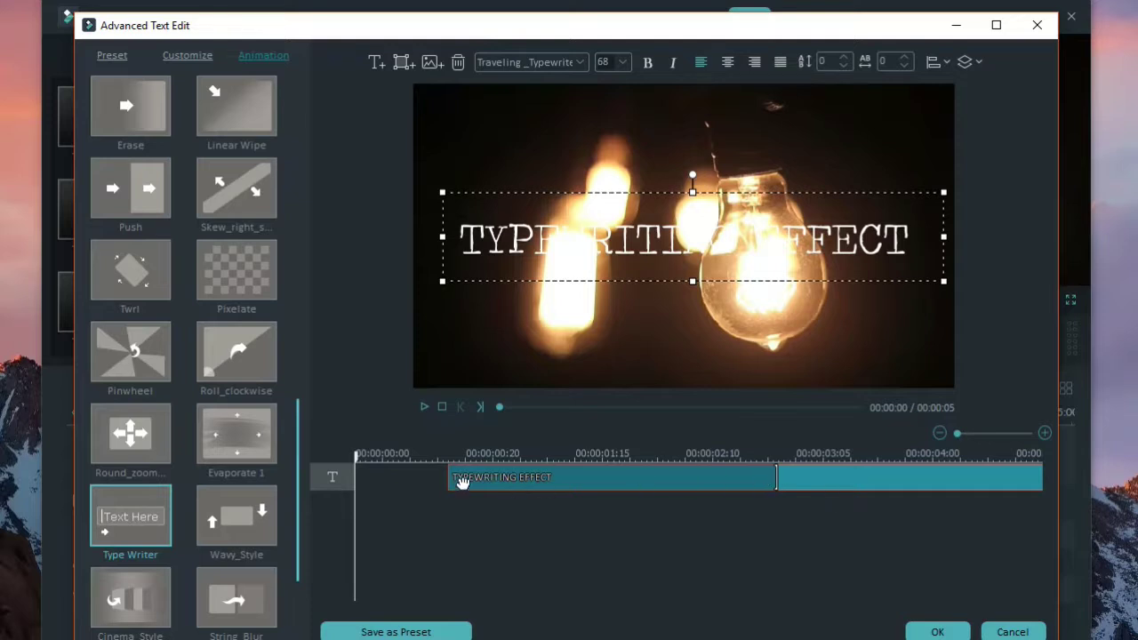
pyautogui.moveTo(442, 476); pyautogui.dragTo(351, 477)
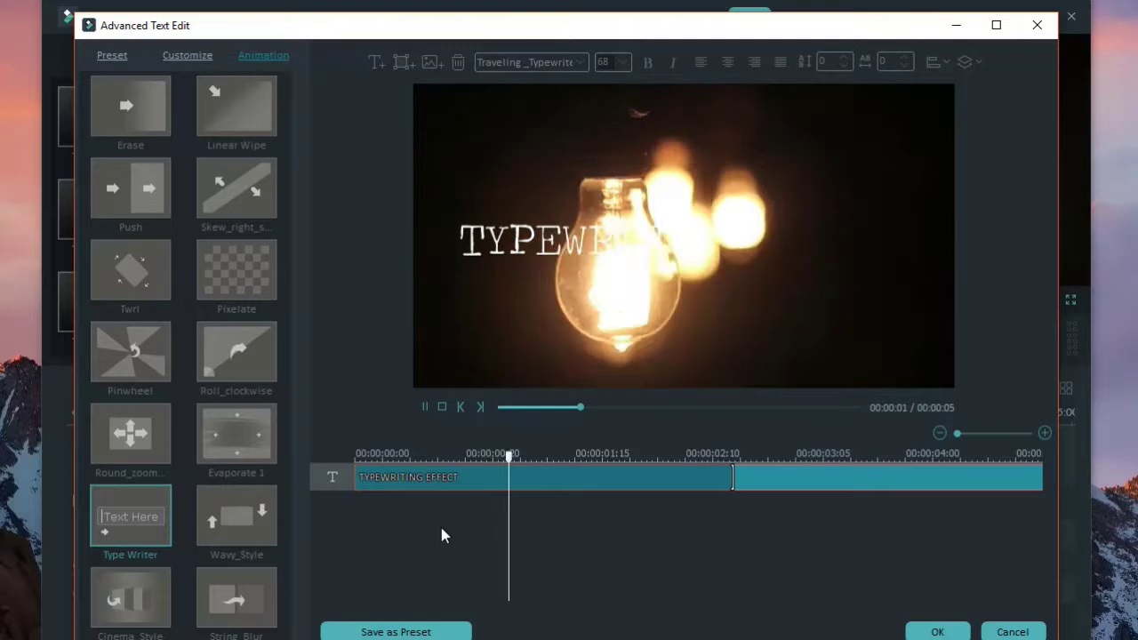
pyautogui.press('space')
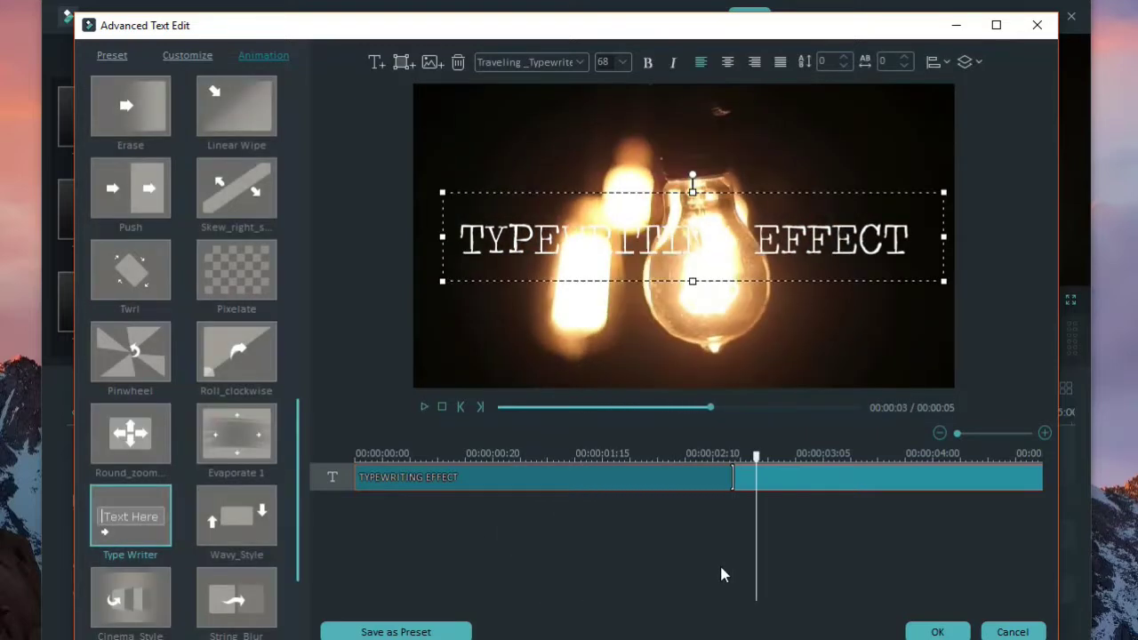
pyautogui.click(937, 631)
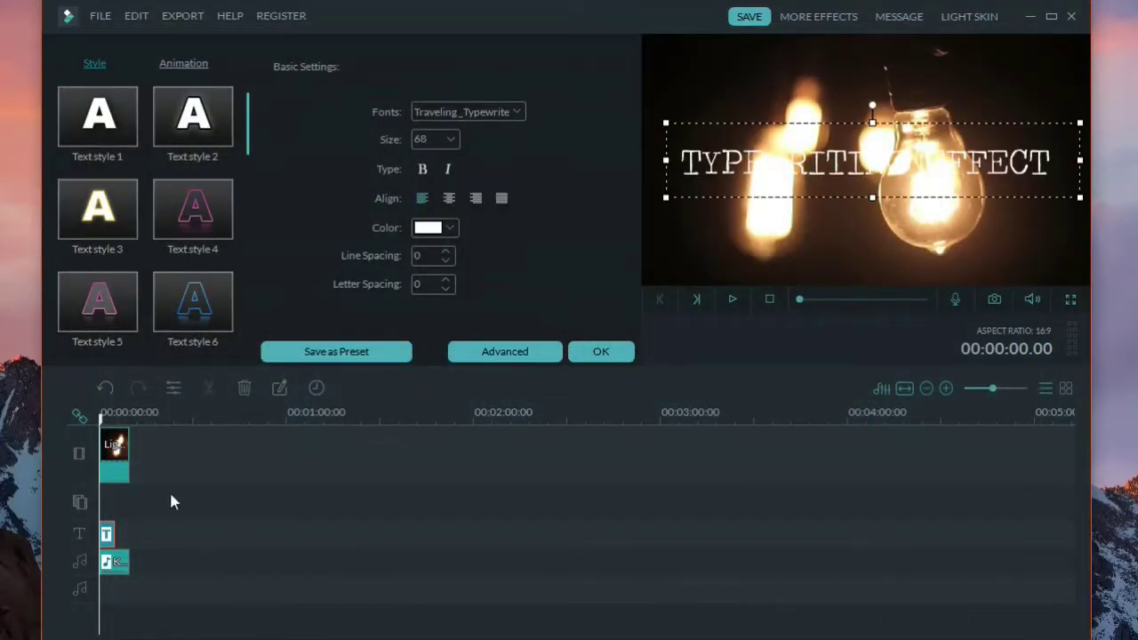
# Step: Trim the end of the Keyboard Typing Sound Effect clip to 00:00:02.11
pyautogui.moveTo(993, 388); pyautogui.dragTo(1009, 389)
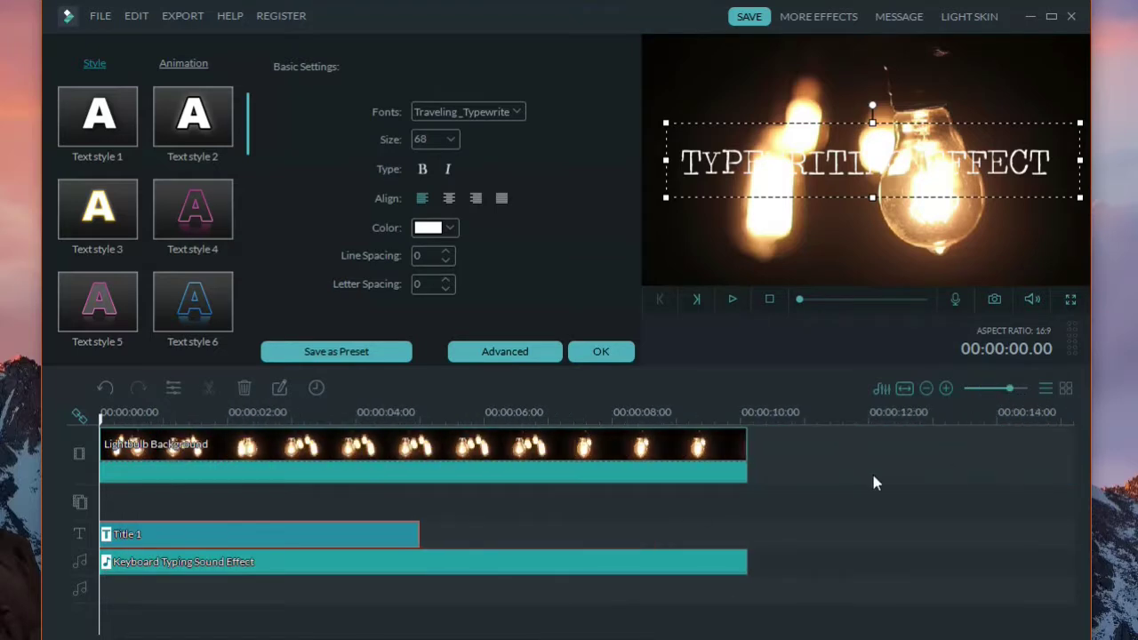
pyautogui.click(738, 567)
pyautogui.moveTo(747, 559); pyautogui.dragTo(255, 585)
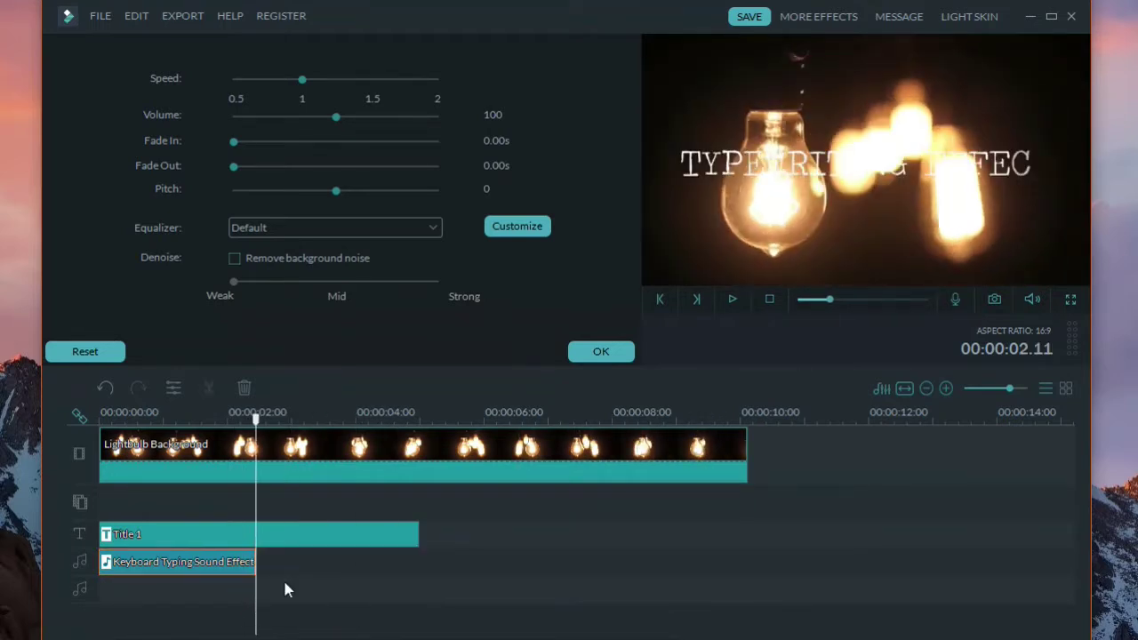
# Step: Trim the end of the Lightbulb Background clip to 00:00:05.00, level with the title's end, and close the clip settings
pyautogui.click(418, 532)
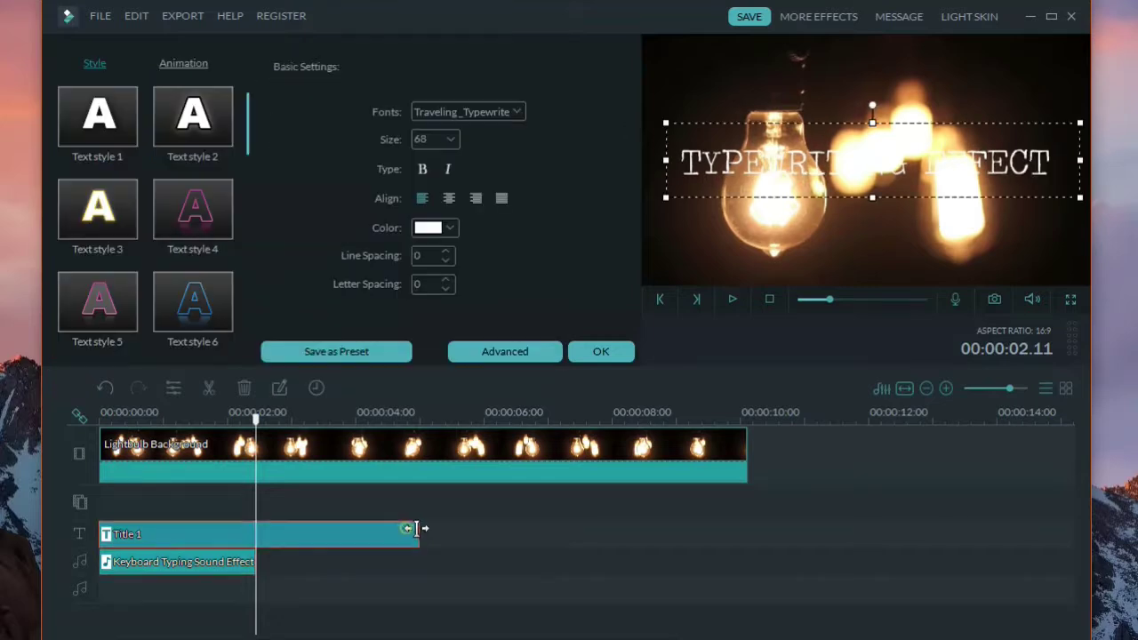
pyautogui.moveTo(419, 531); pyautogui.dragTo(419, 531)
pyautogui.click(704, 466)
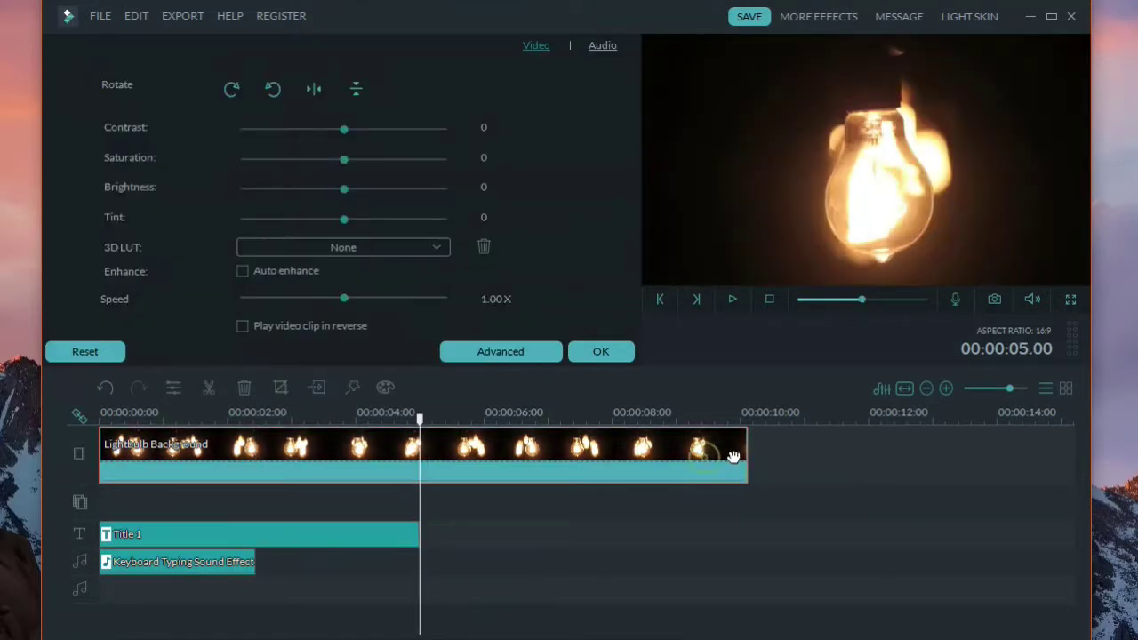
pyautogui.moveTo(745, 453); pyautogui.dragTo(418, 480)
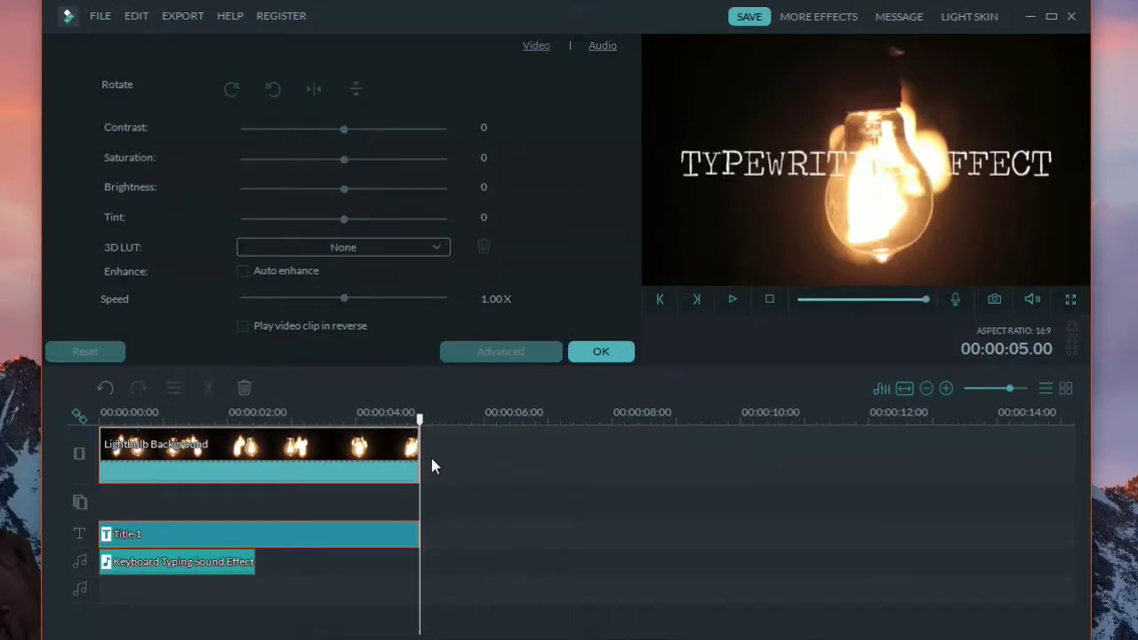
pyautogui.click(589, 355)
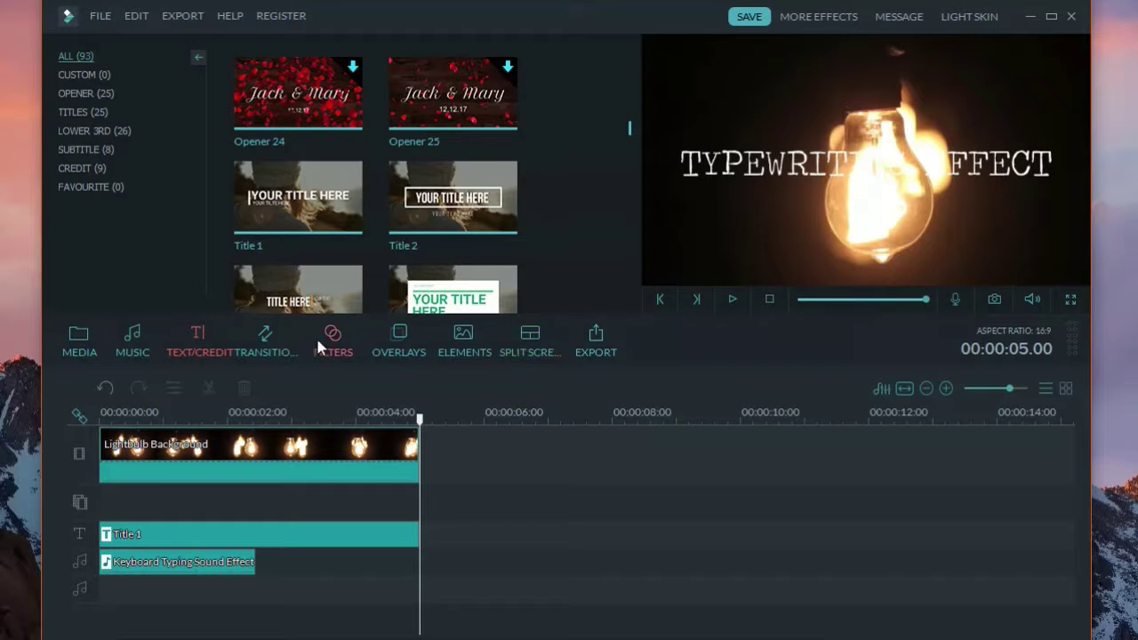
# Step: Add the SquareBlur filter below the Lightbulb Background clip at the start of the timeline and preview the result
pyautogui.click(326, 343)
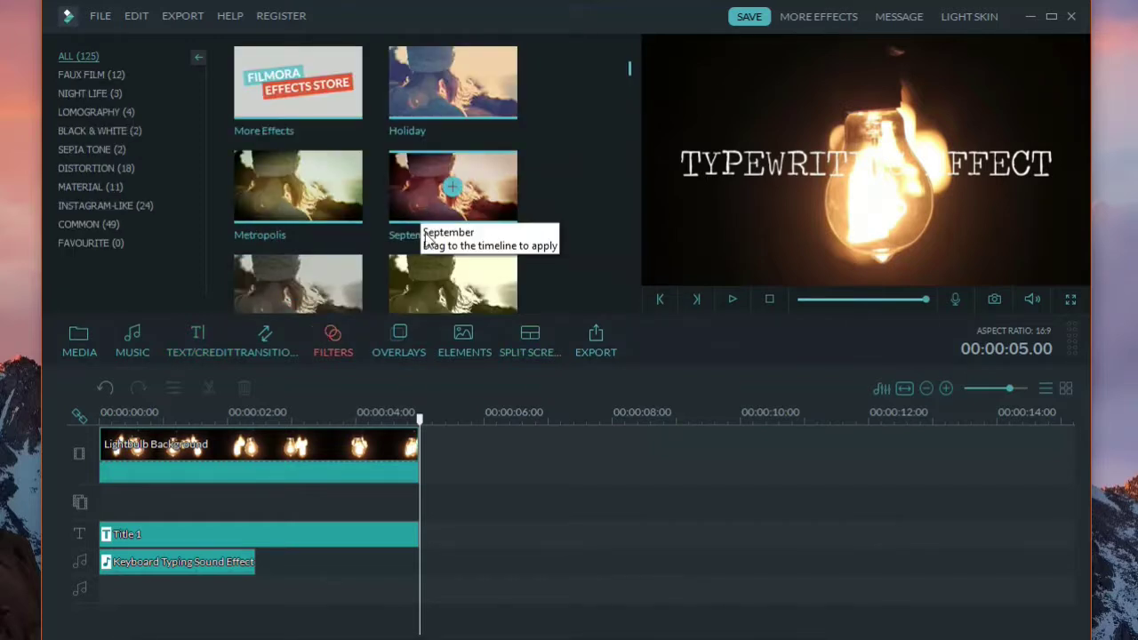
pyautogui.scroll(-3, 481, 257)
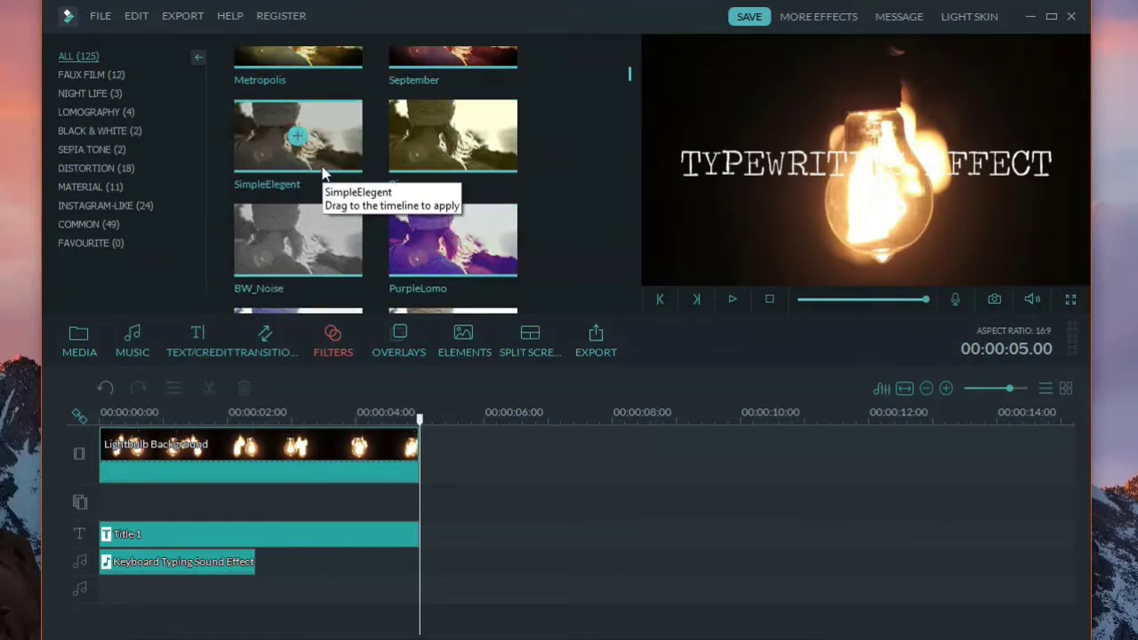
pyautogui.scroll(-3, 554, 184)
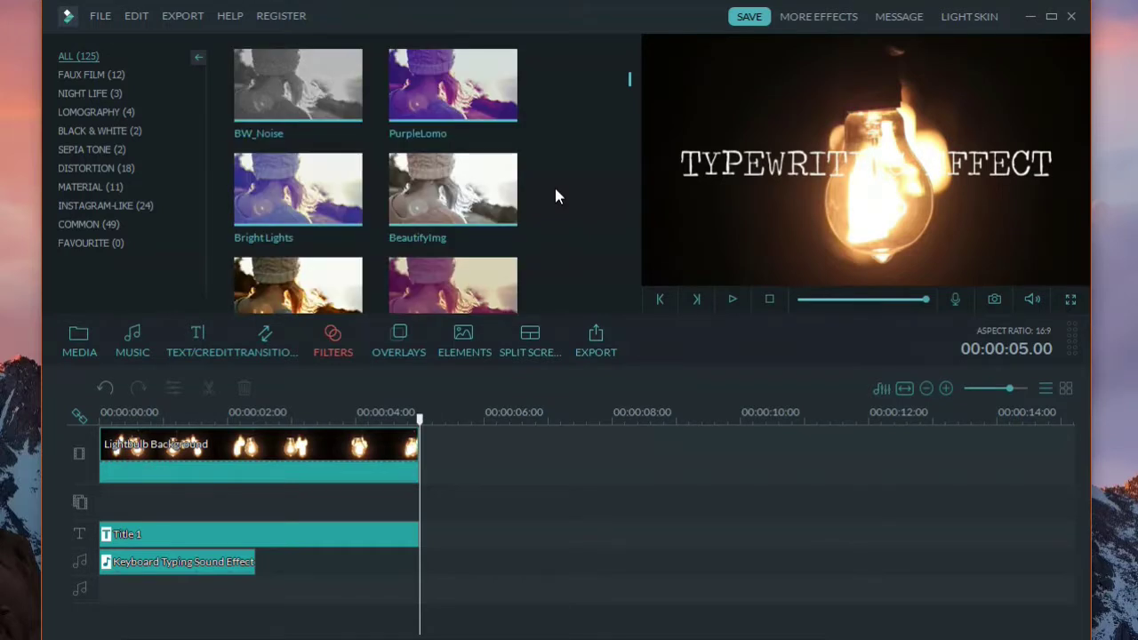
pyautogui.scroll(-3, 554, 184)
pyautogui.scroll(-3, 556, 195)
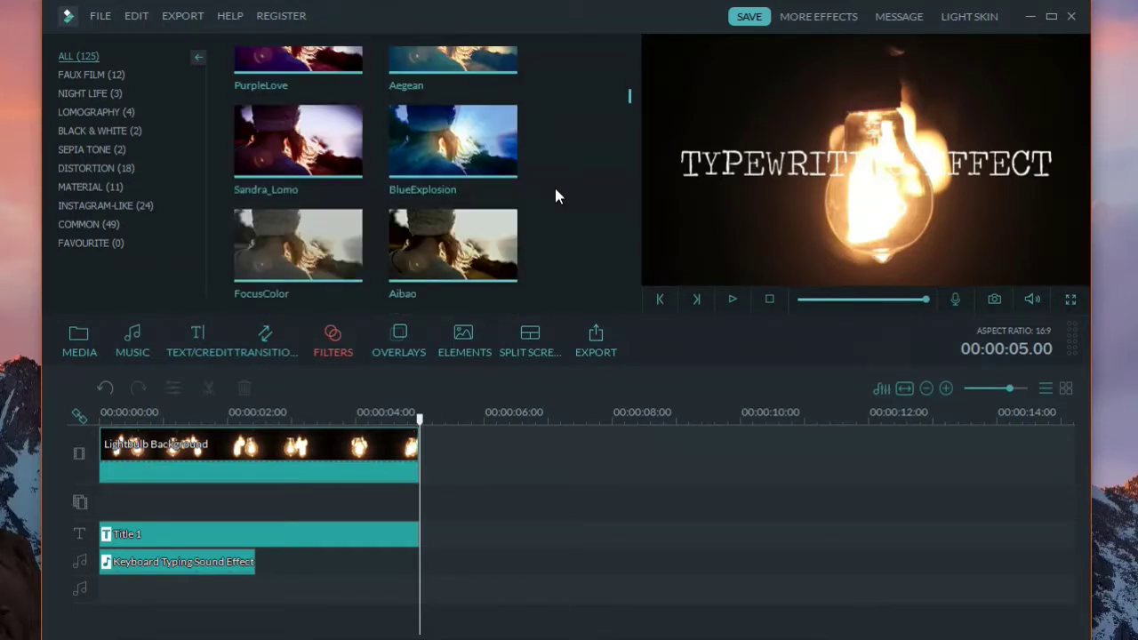
pyautogui.scroll(-3, 554, 195)
pyautogui.scroll(-2, 554, 196)
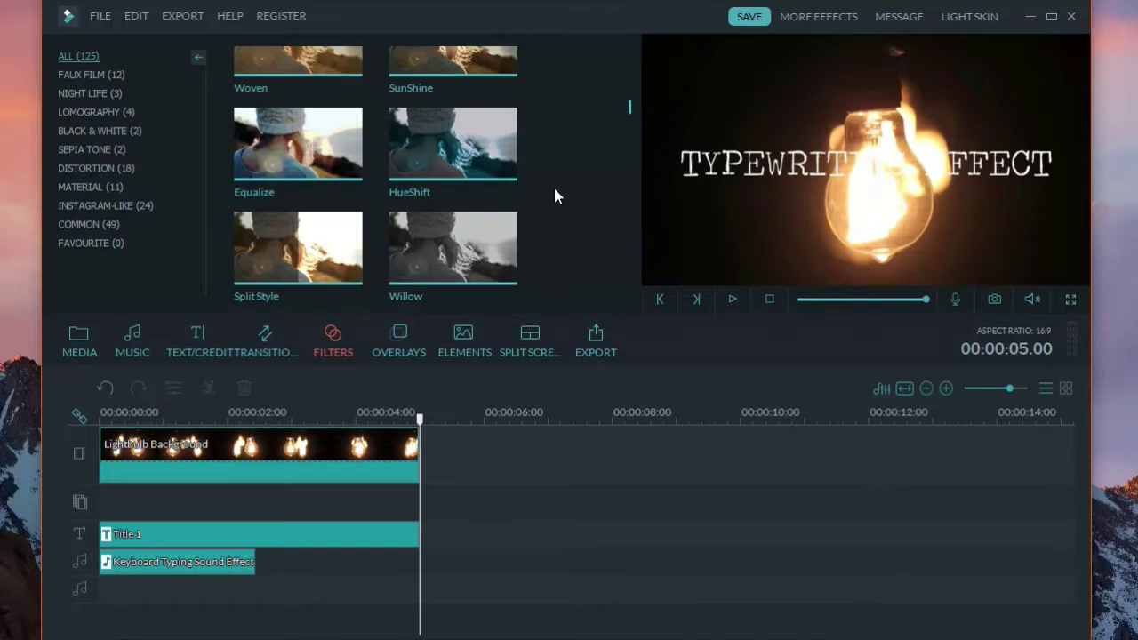
pyautogui.scroll(-4, 554, 190)
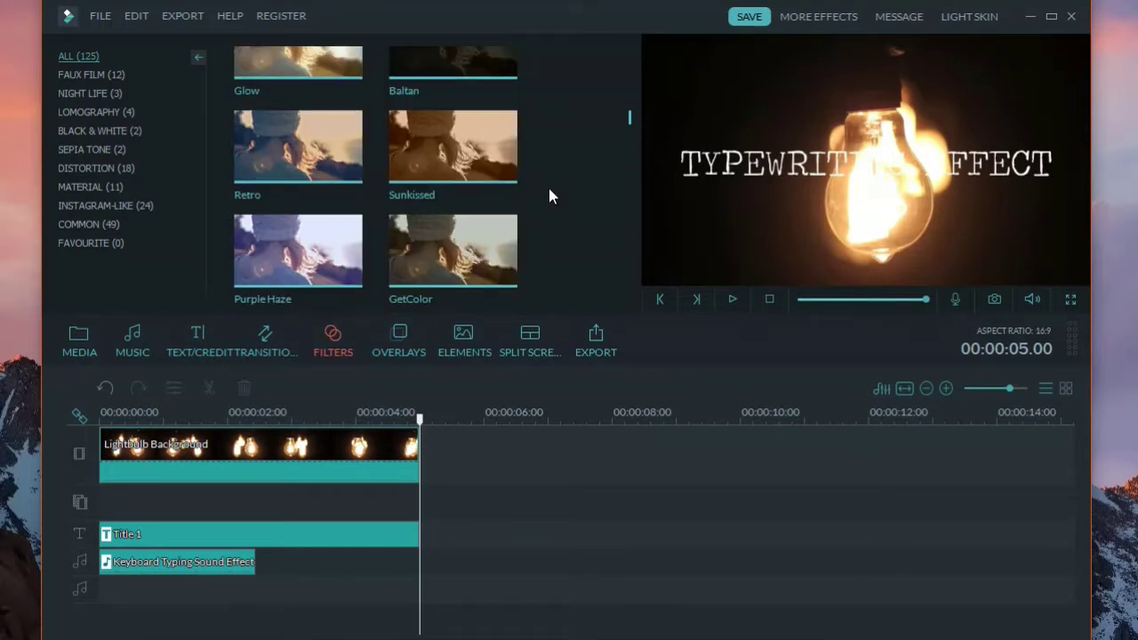
pyautogui.scroll(-2, 552, 190)
pyautogui.scroll(-2, 561, 196)
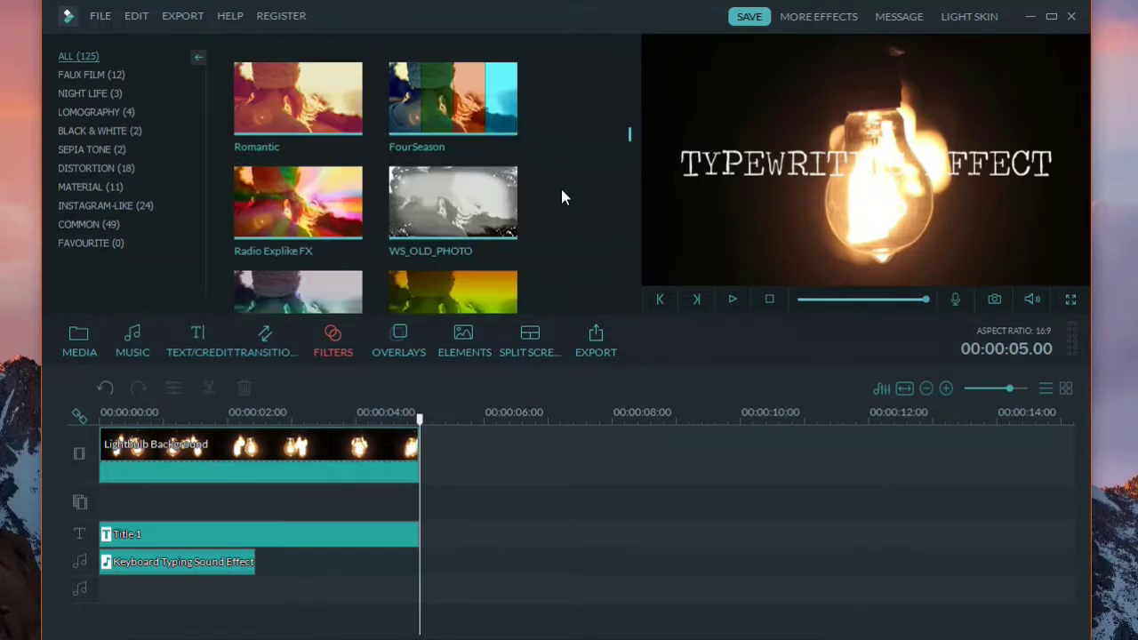
pyautogui.scroll(-2, 561, 198)
pyautogui.scroll(-2, 561, 200)
pyautogui.scroll(-2, 561, 199)
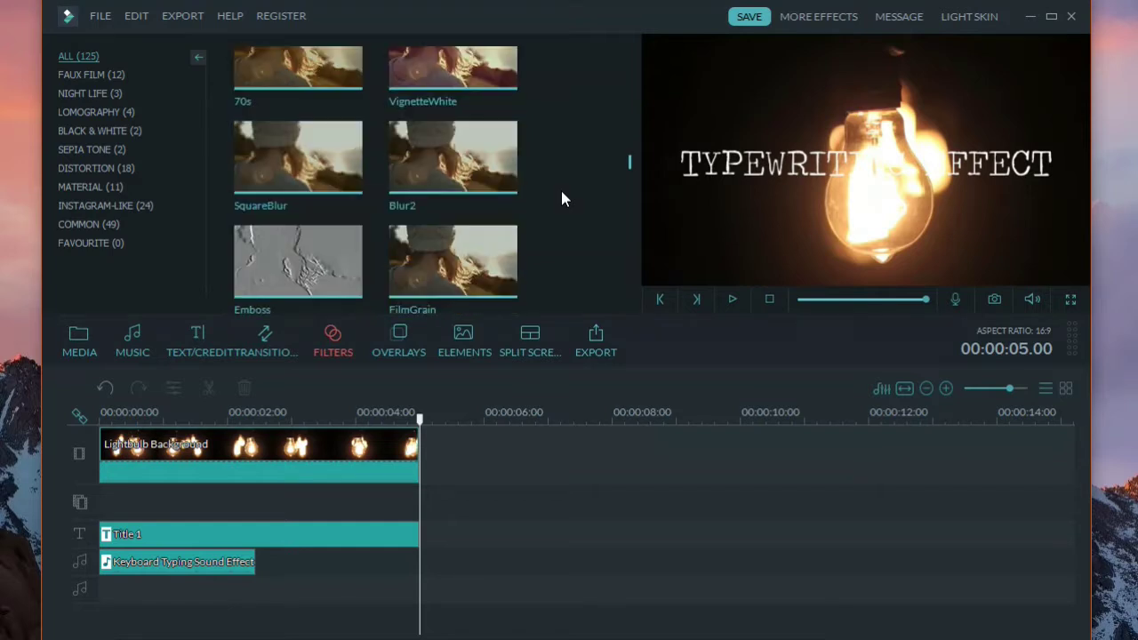
pyautogui.moveTo(302, 159); pyautogui.dragTo(110, 496)
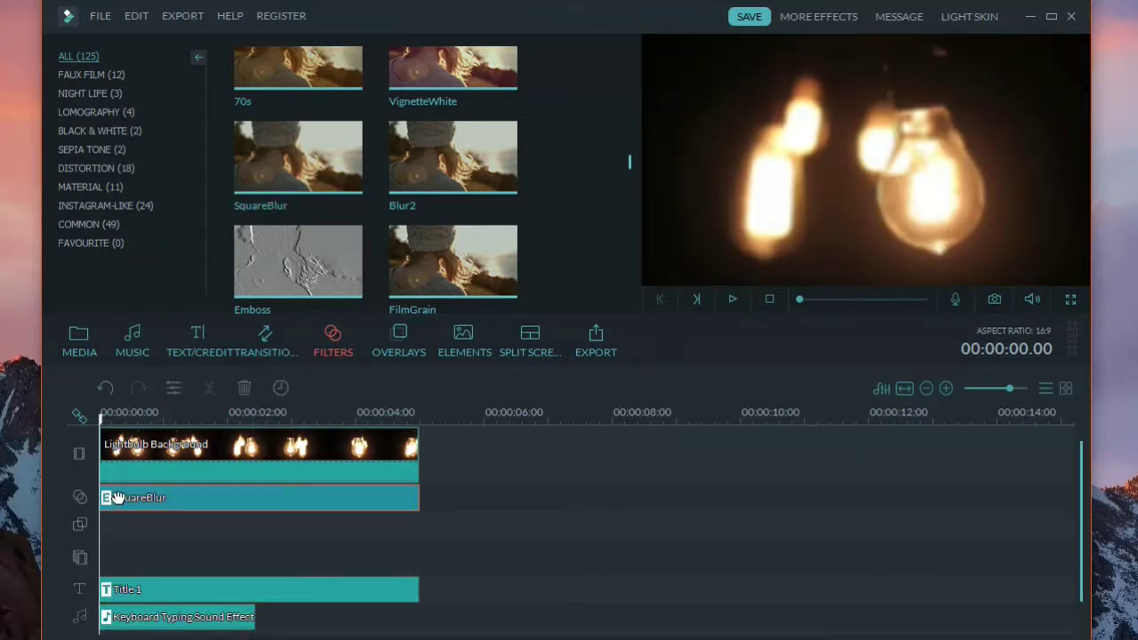
pyautogui.click(163, 500)
pyautogui.press('space')
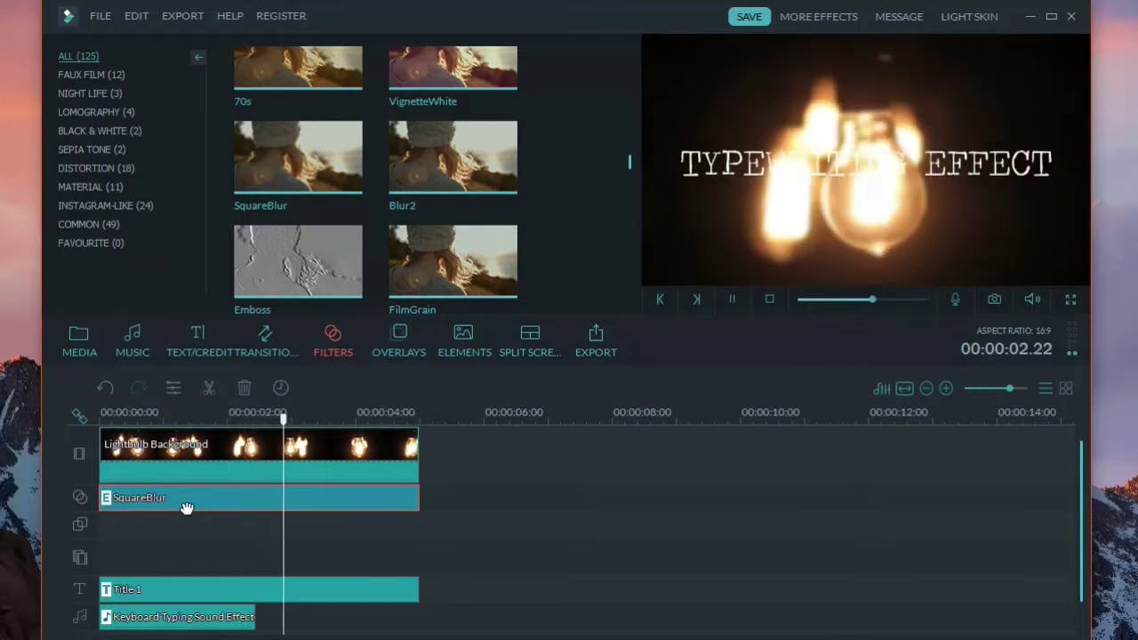
# Step: Set the SquareBlur filter's size to 5, confirm it and play the video
pyautogui.click(306, 543)
pyautogui.doubleClick(315, 496)
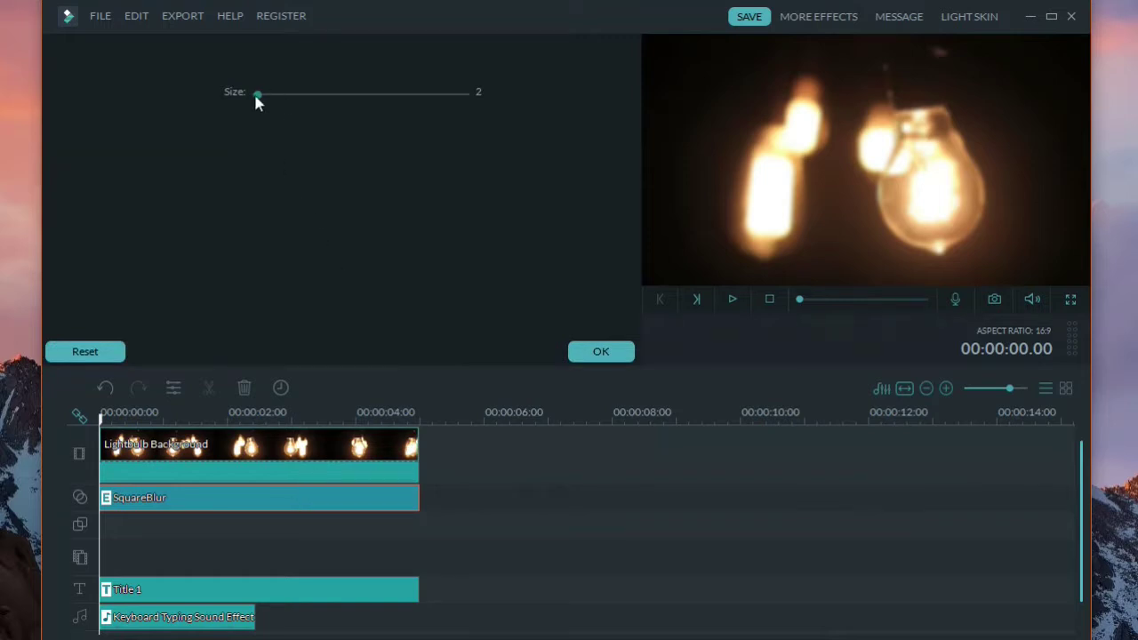
pyautogui.moveTo(255, 96); pyautogui.dragTo(263, 104)
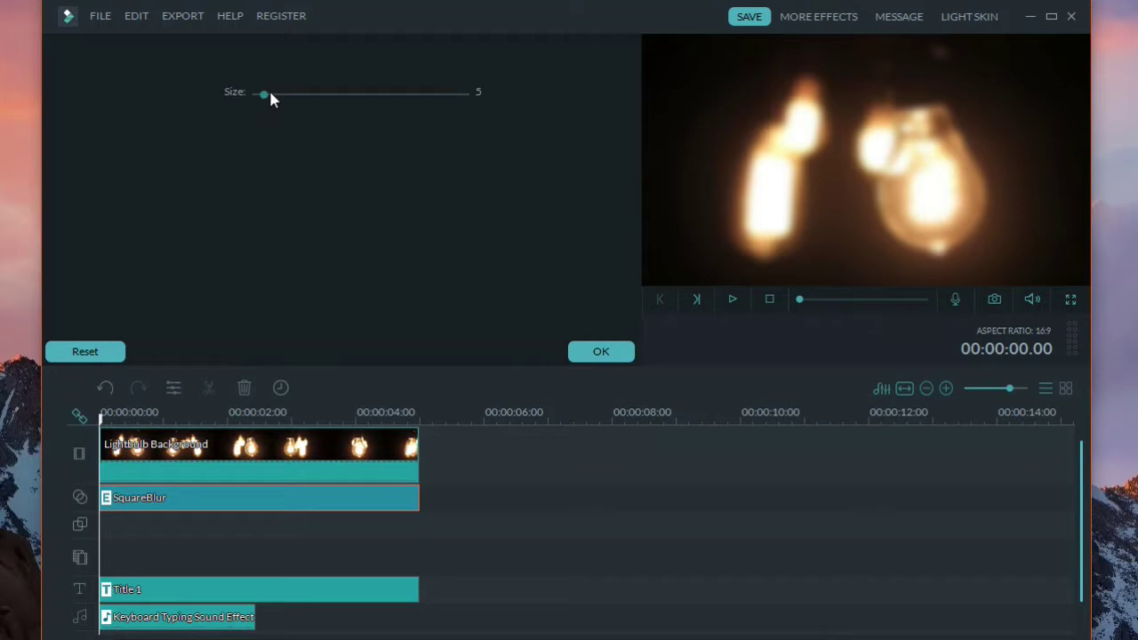
pyautogui.click(616, 347)
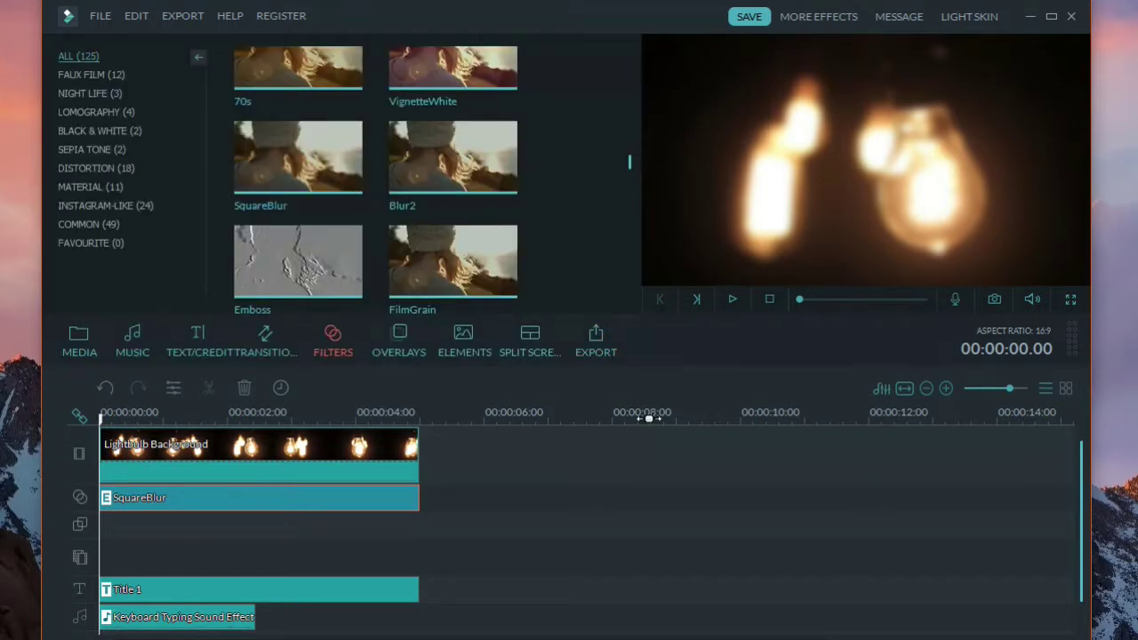
pyautogui.press('space')
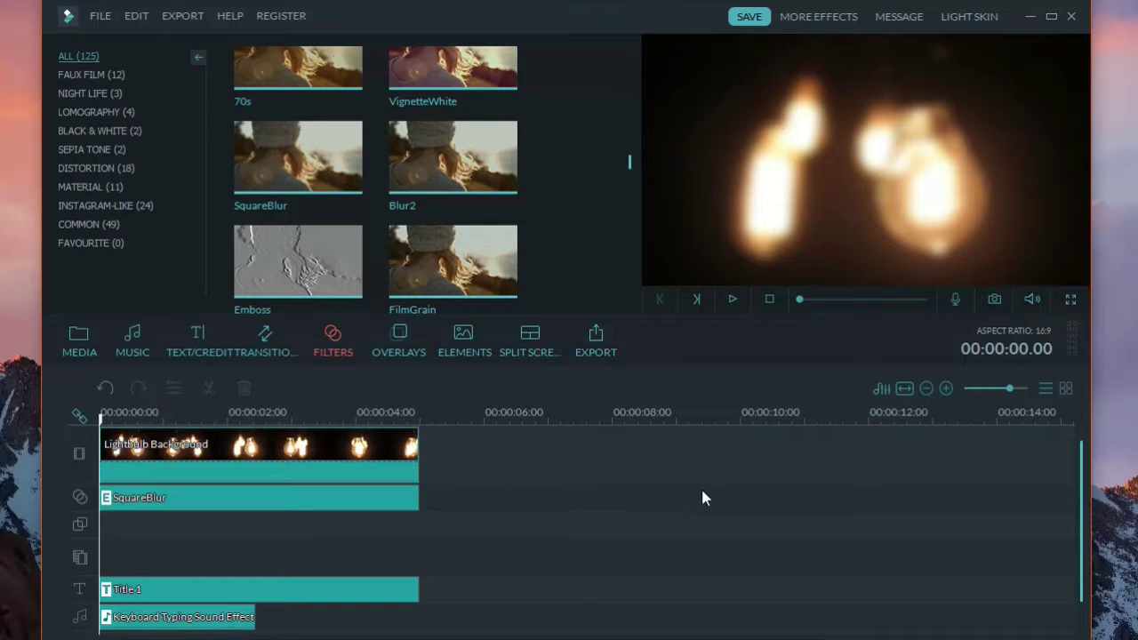
# Step: Export the project as an MP4 video at 1280*720, replacing the suggested output name
pyautogui.click(101, 17)
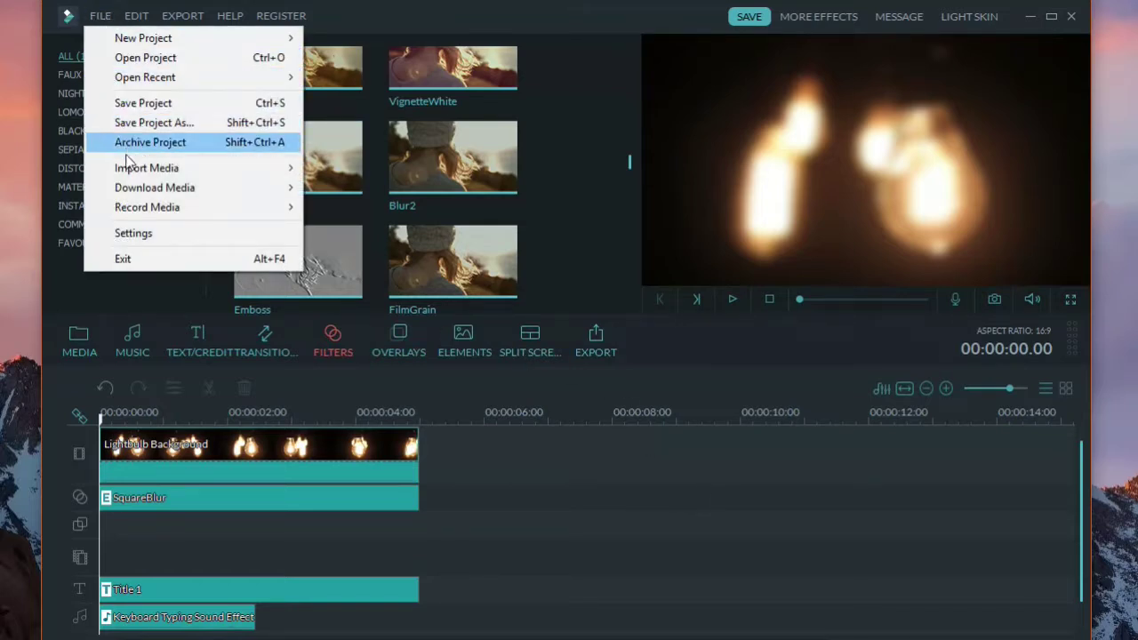
pyautogui.click(178, 17)
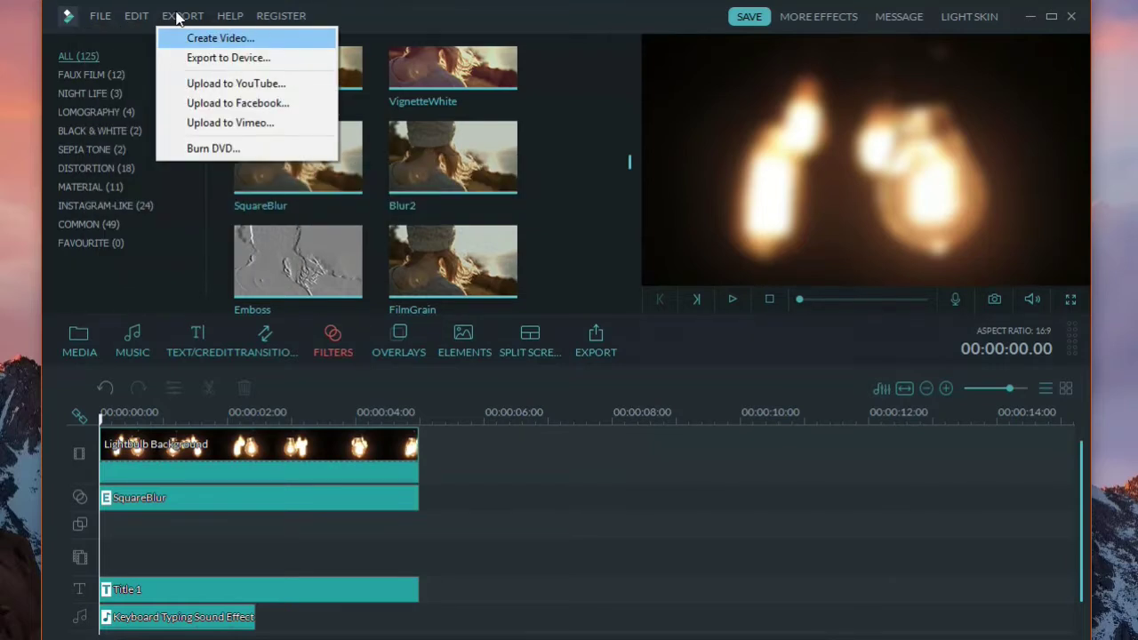
pyautogui.click(186, 35)
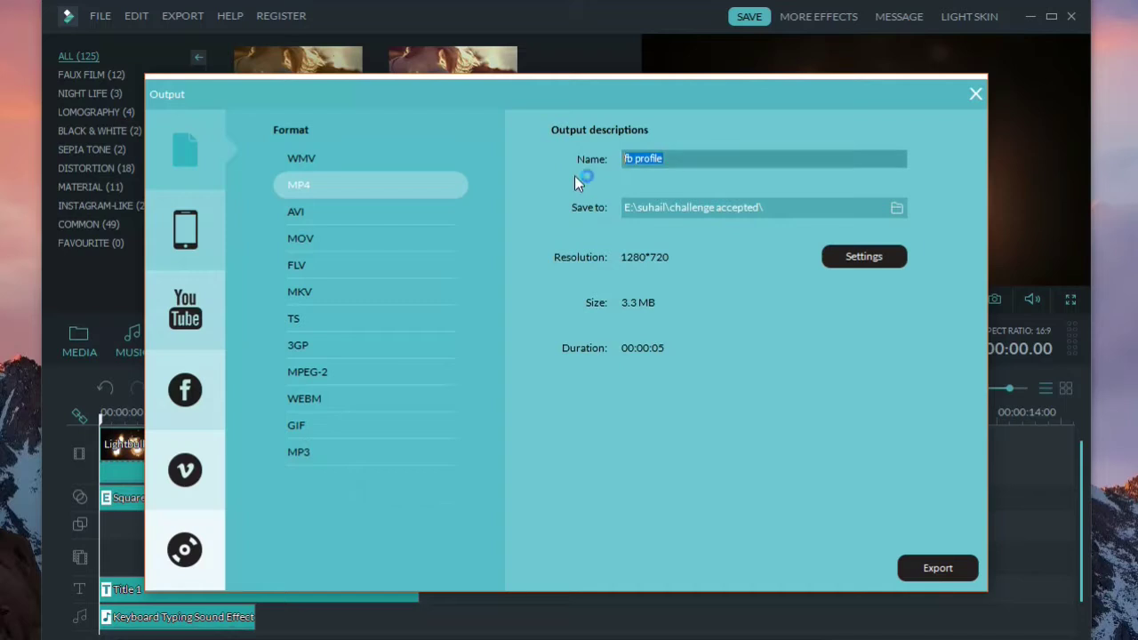
pyautogui.press('BackSpace')
pyautogui.click(960, 568)
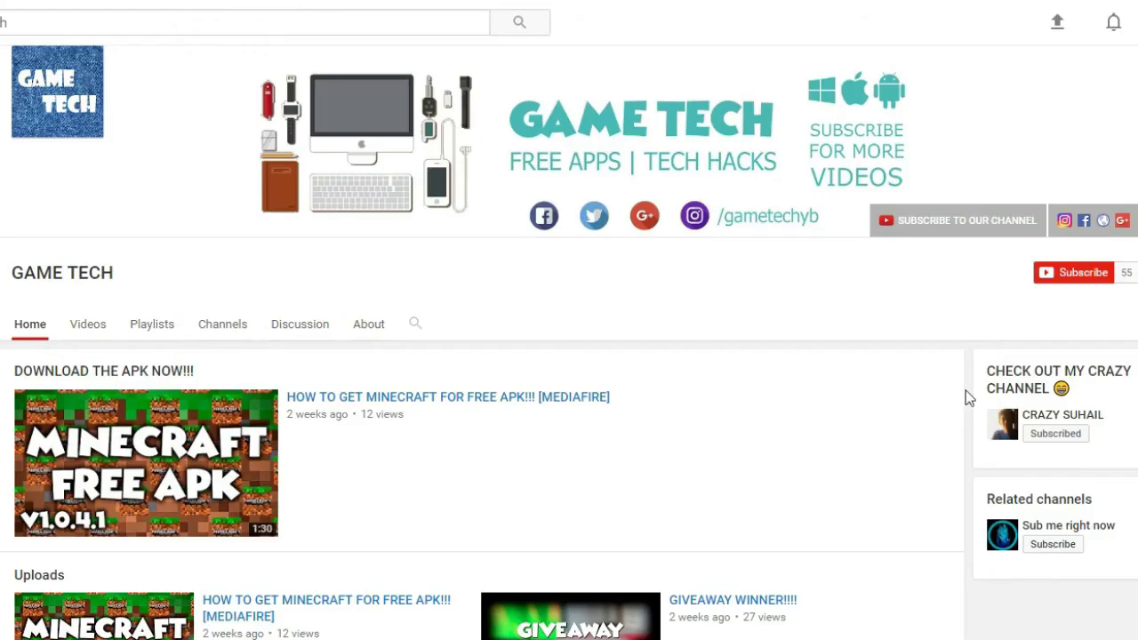
# Step: In the browser, subscribe to the GAME TECH YouTube channel and turn on its notifications
pyautogui.click(1065, 274)
pyautogui.click(1107, 275)
pyautogui.click(335, 321)
pyautogui.click(608, 437)
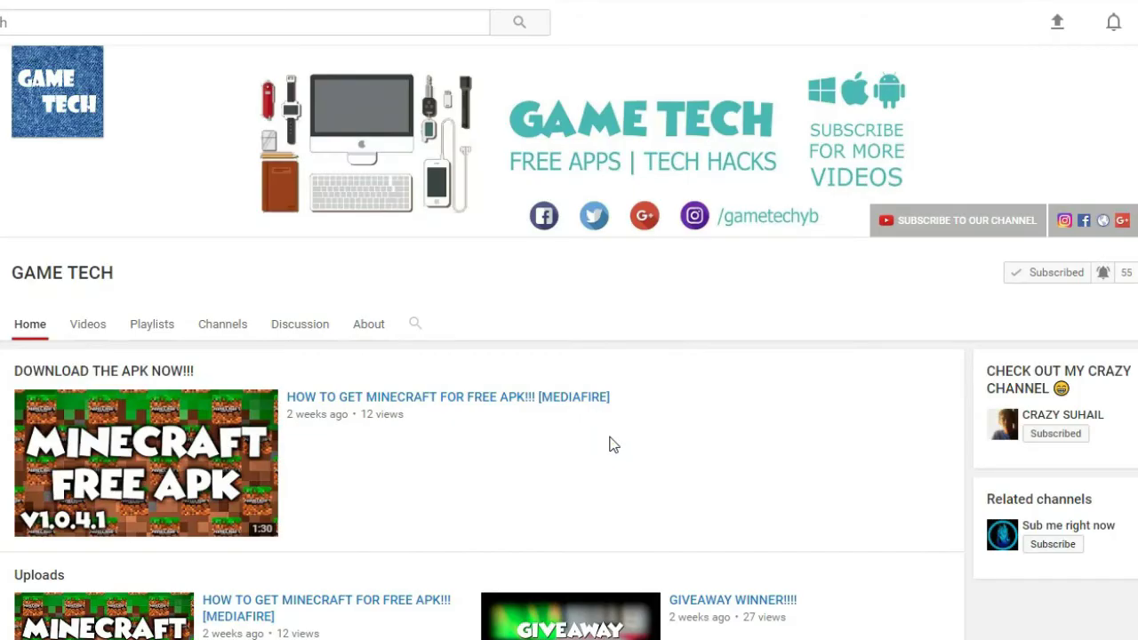